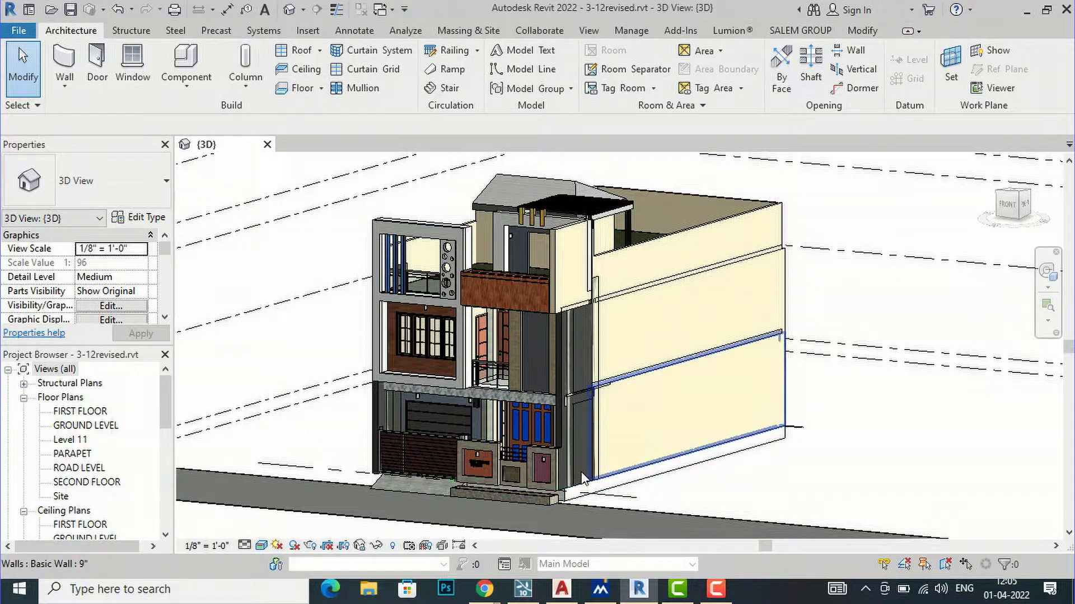
pyautogui.scroll(-2, 489, 474)
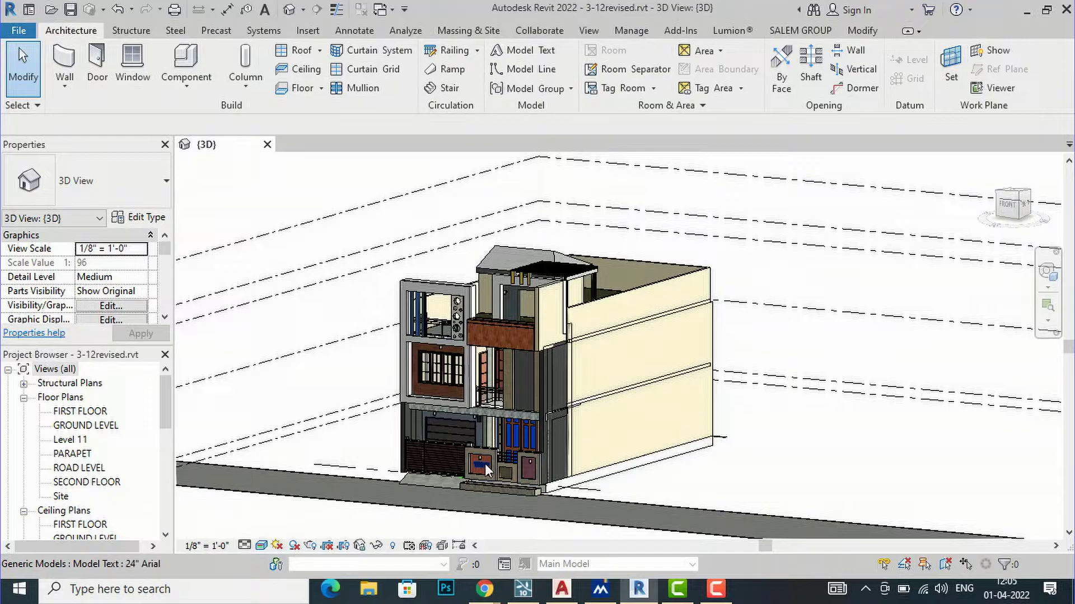
pyautogui.scroll(3, 486, 465)
pyautogui.scroll(-2, 486, 442)
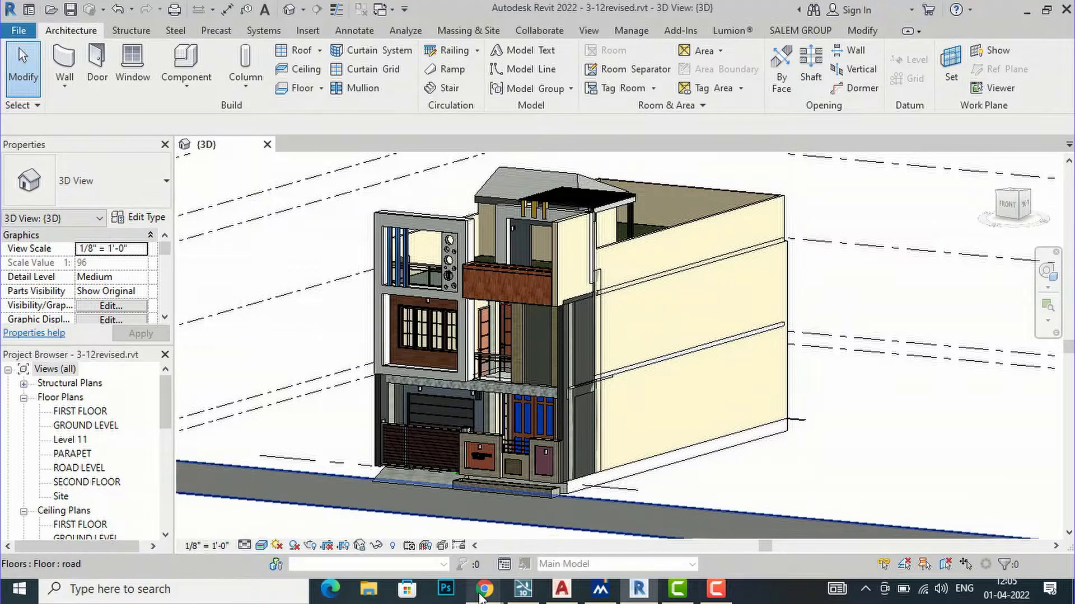
# - Switch to Chrome and browse the image results for "cnc jaali design texture" to examine the available jaali patterns
pyautogui.moveTo(480, 597)
pyautogui.click(542, 529)
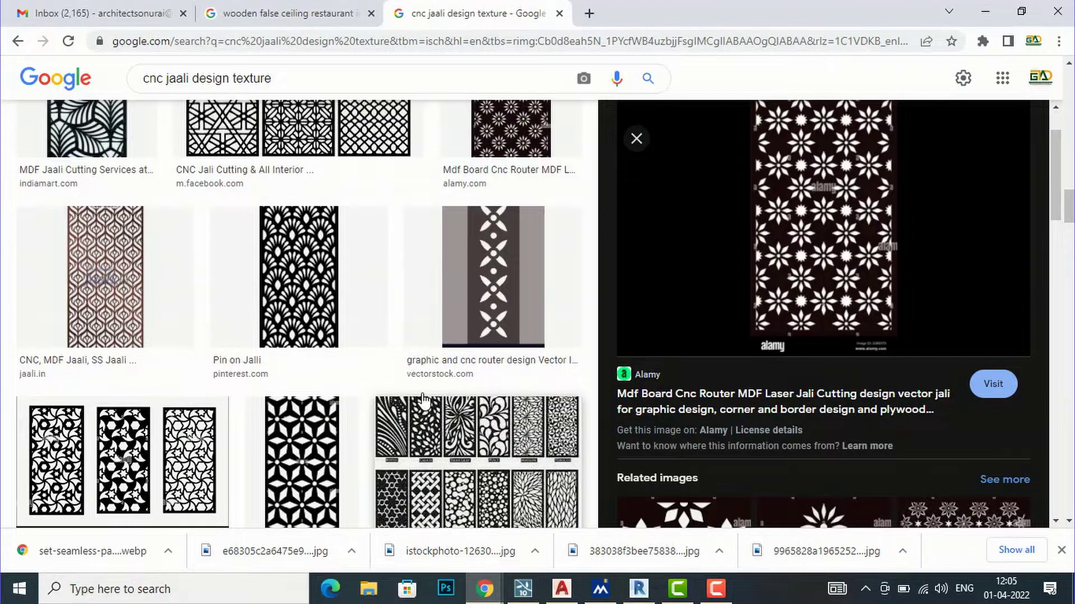
pyautogui.scroll(-5, 359, 386)
pyautogui.scroll(11, 353, 374)
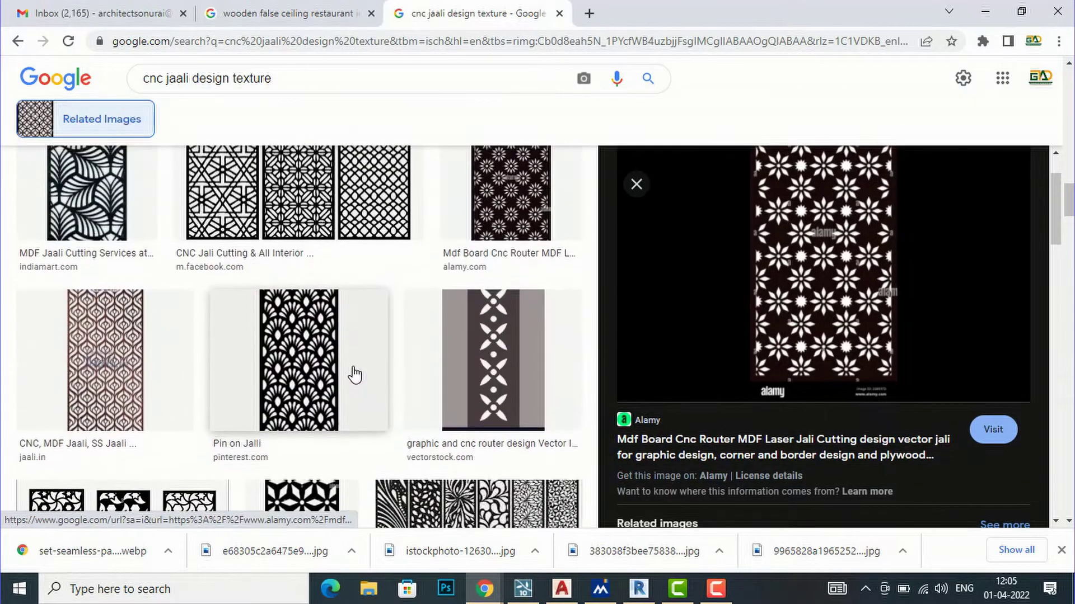
pyautogui.scroll(10, 354, 374)
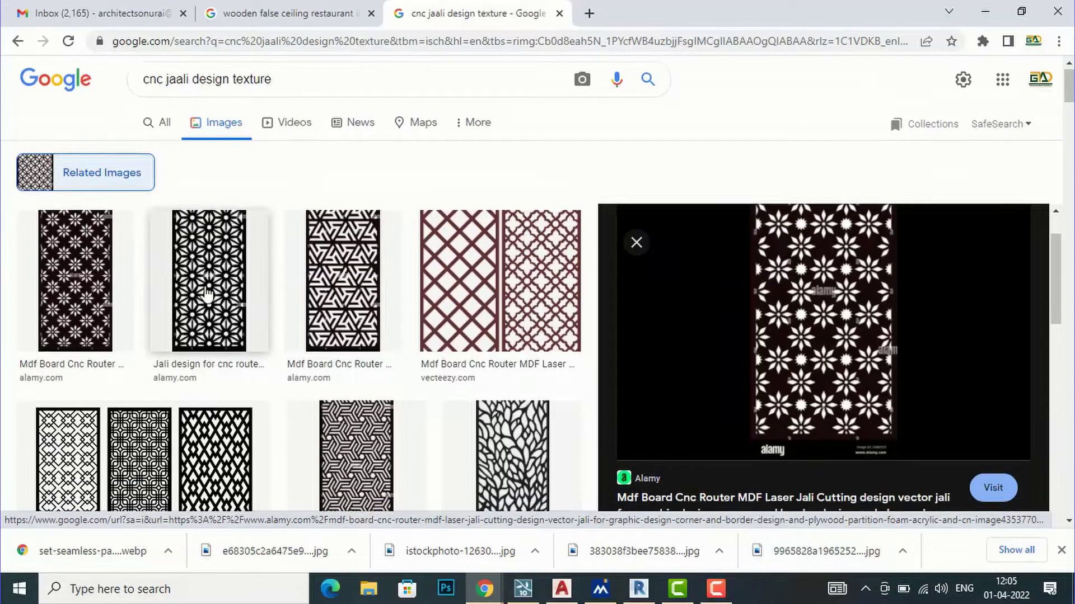
pyautogui.scroll(-4, 208, 293)
pyautogui.scroll(-15, 207, 292)
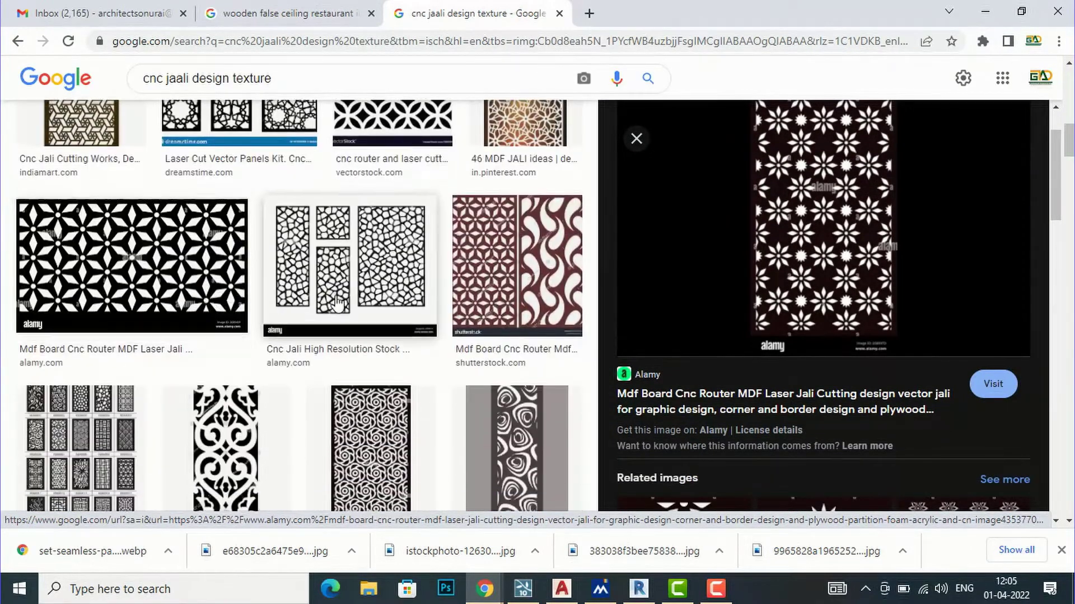
pyautogui.scroll(-6, 347, 296)
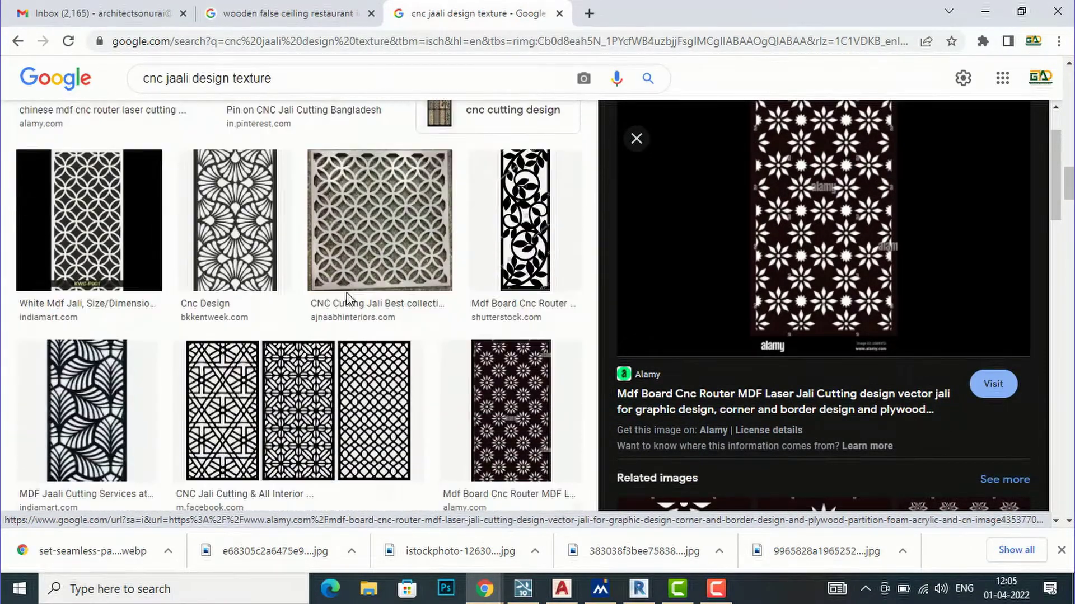
pyautogui.scroll(-8, 347, 300)
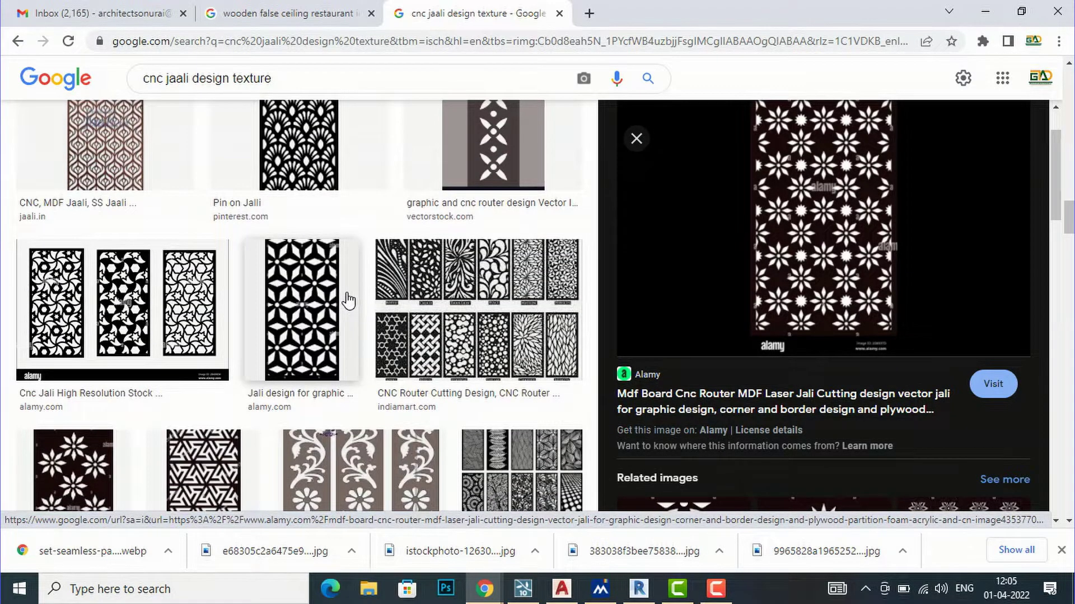
pyautogui.scroll(-6, 348, 301)
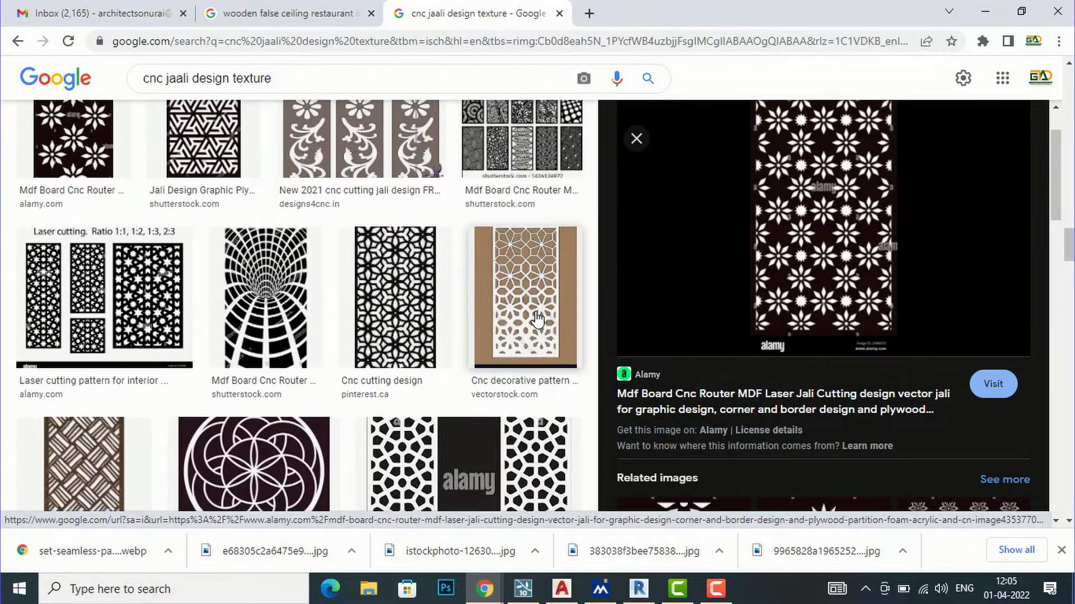
pyautogui.scroll(-5, 537, 319)
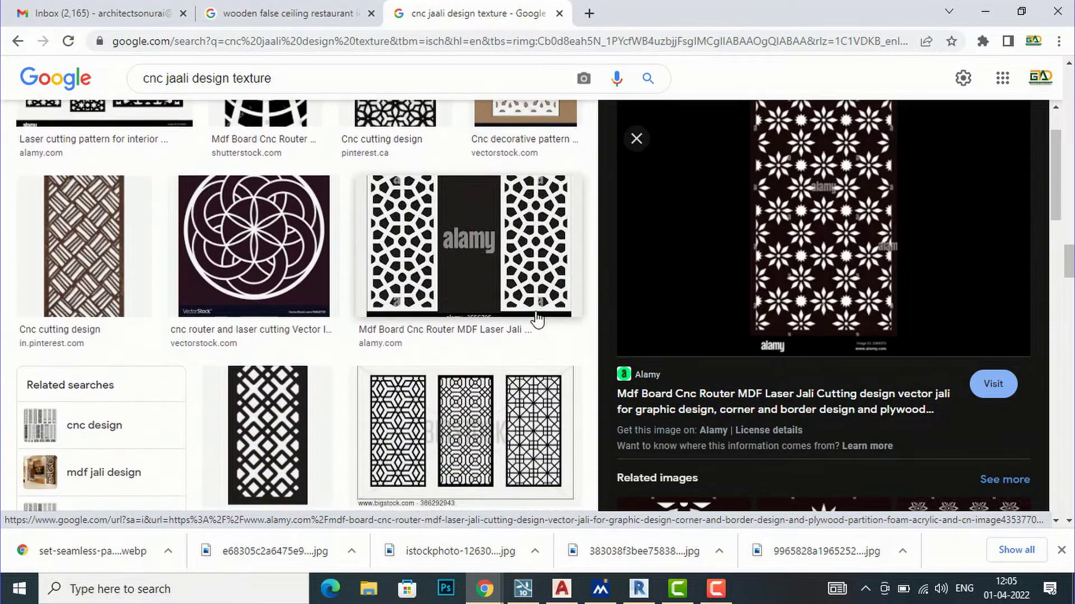
pyautogui.scroll(-8, 536, 318)
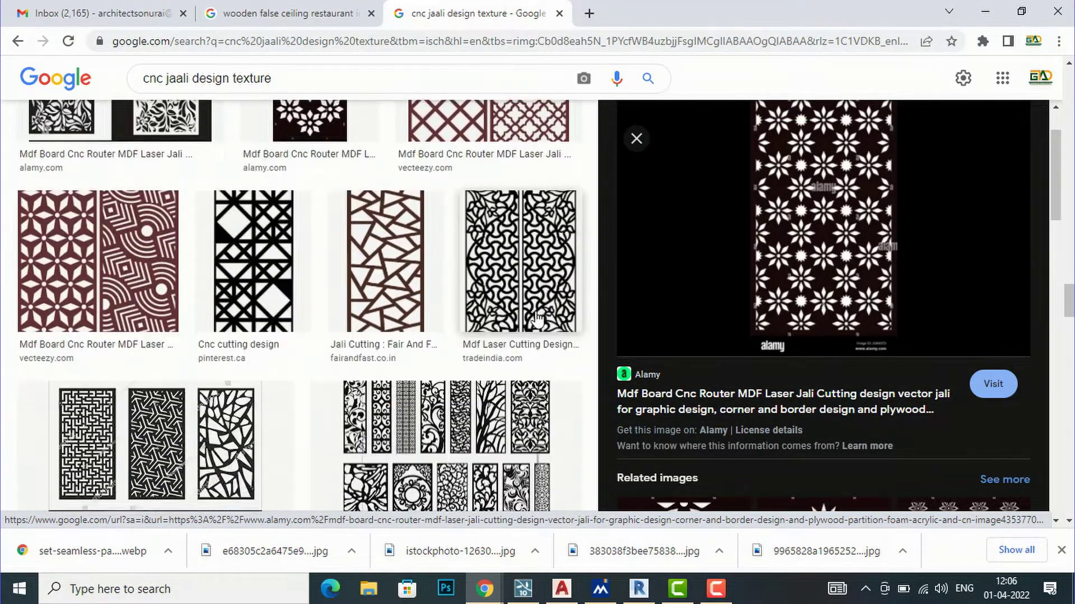
pyautogui.scroll(-5, 536, 317)
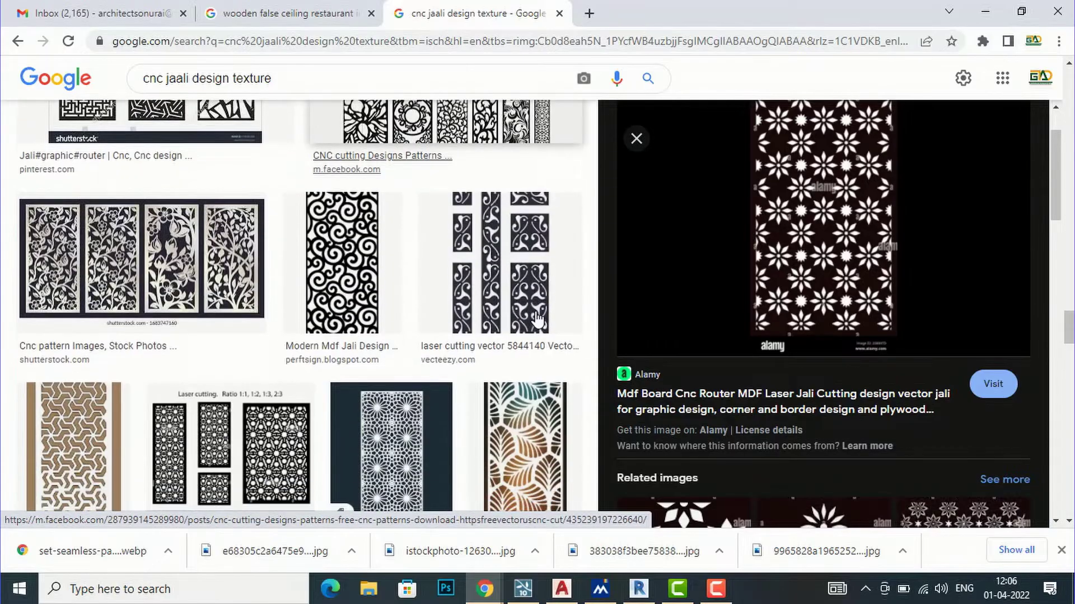
pyautogui.scroll(-7, 536, 317)
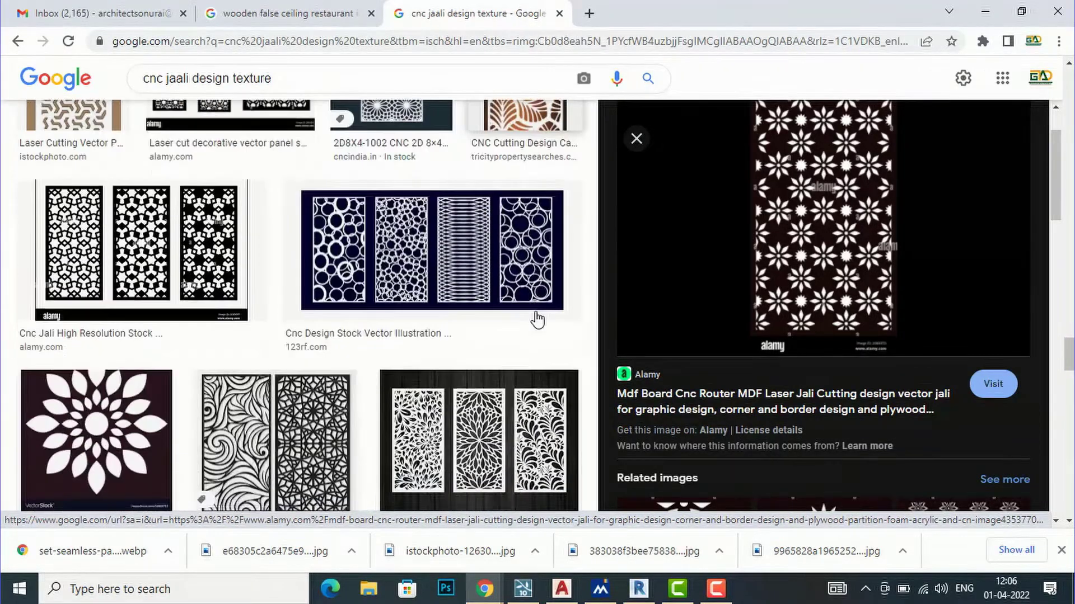
pyautogui.scroll(-3, 536, 318)
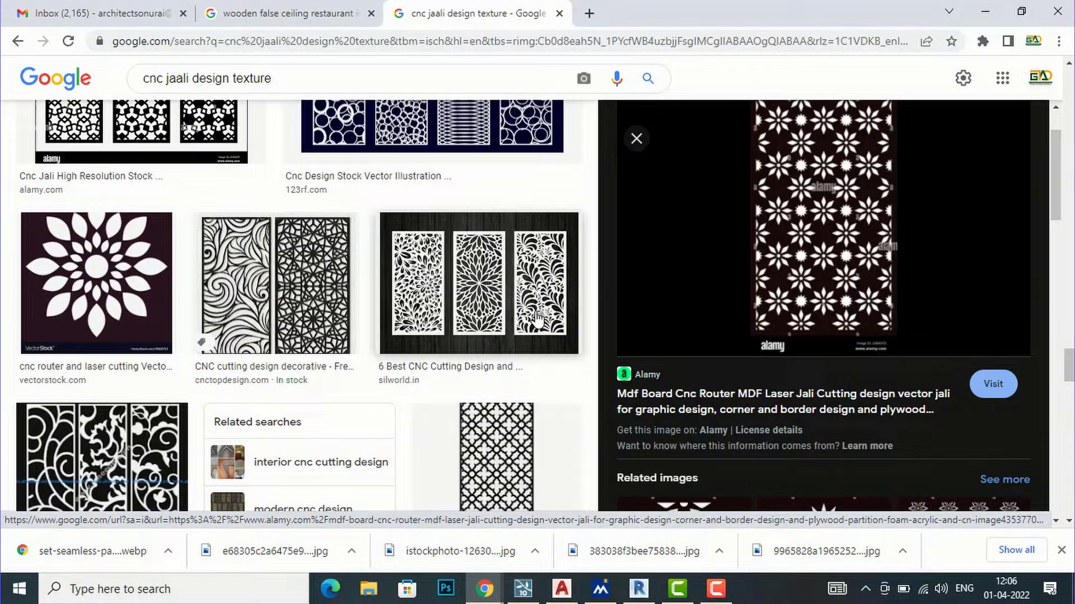
pyautogui.scroll(-12, 542, 312)
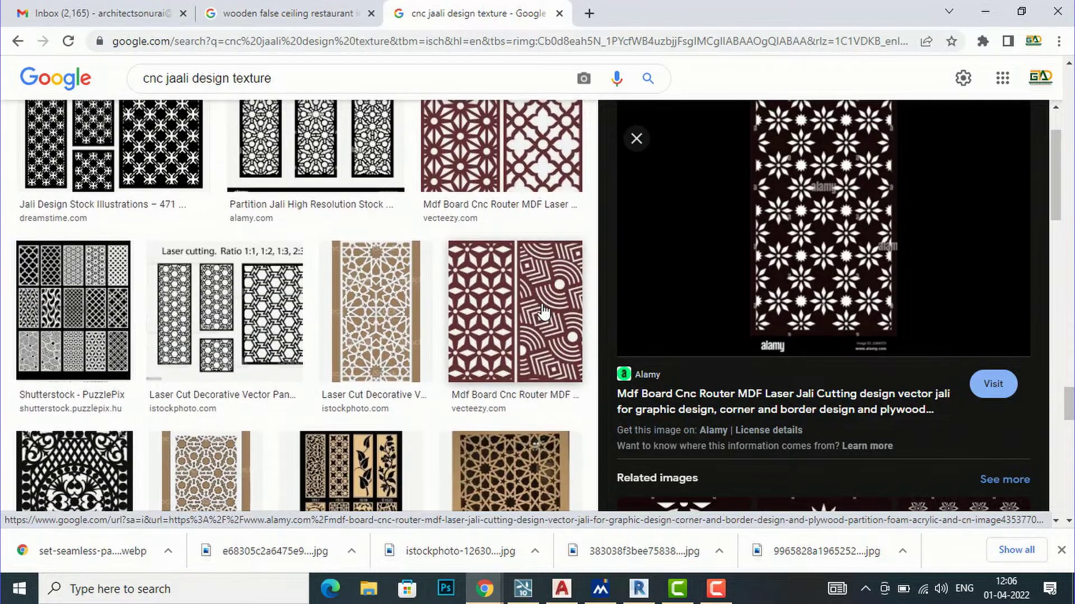
pyautogui.scroll(4, 542, 311)
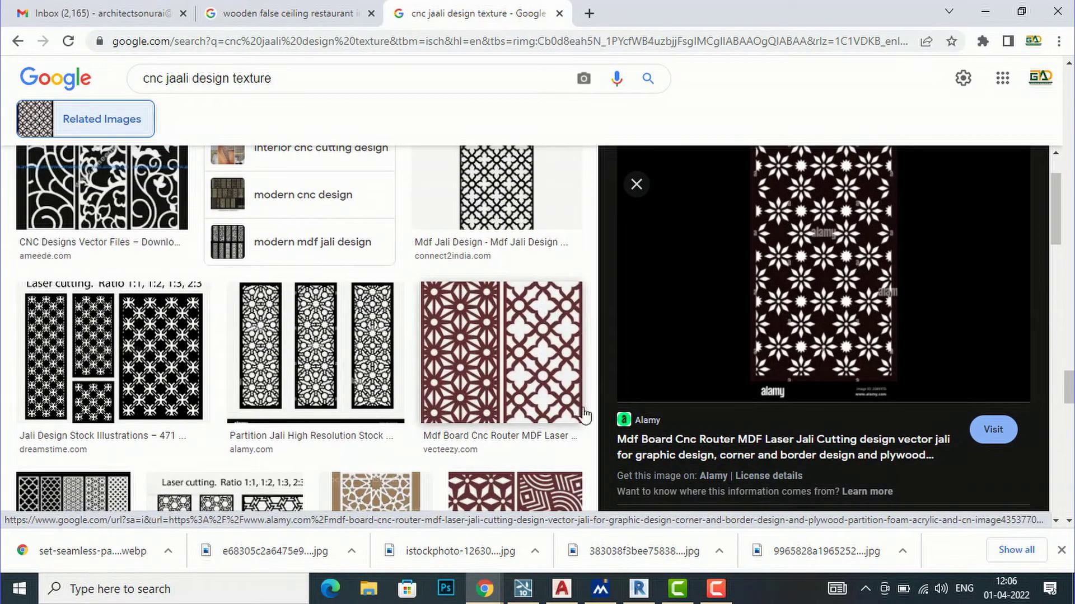
# - Switch back to Revit and examine the dark panel with its textured side strips at the first-floor balcony
pyautogui.click(641, 590)
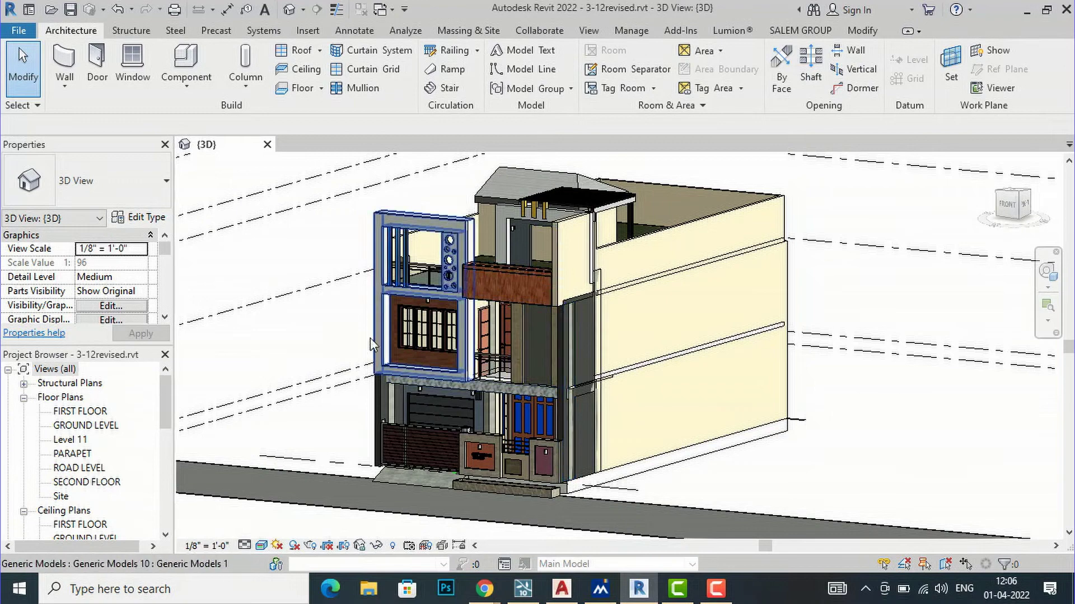
pyautogui.scroll(5, 536, 338)
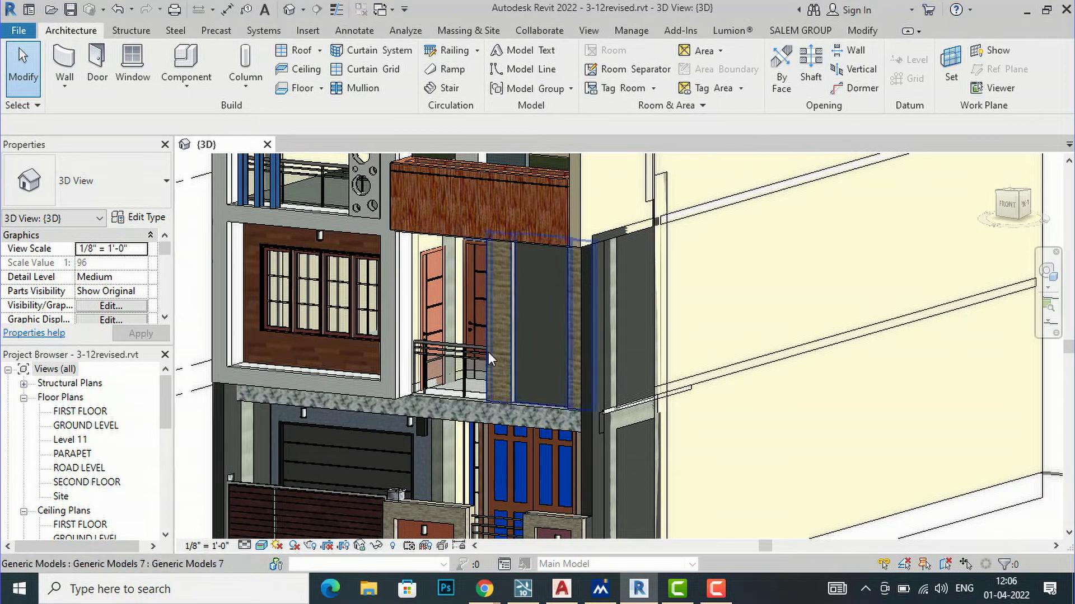
pyautogui.scroll(2, 521, 350)
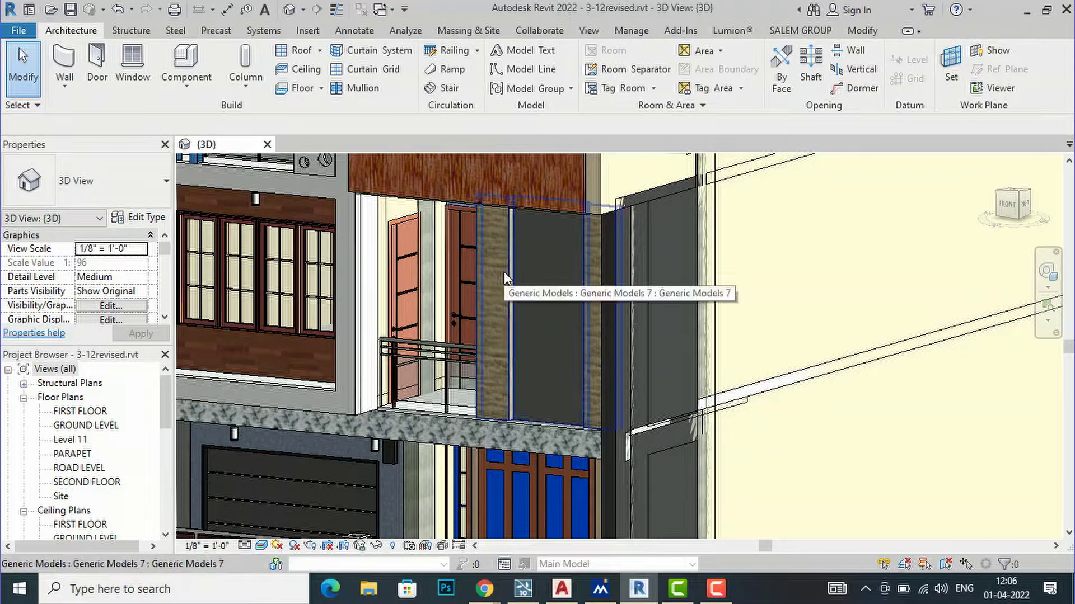
pyautogui.scroll(5, 504, 271)
pyautogui.scroll(-4, 502, 242)
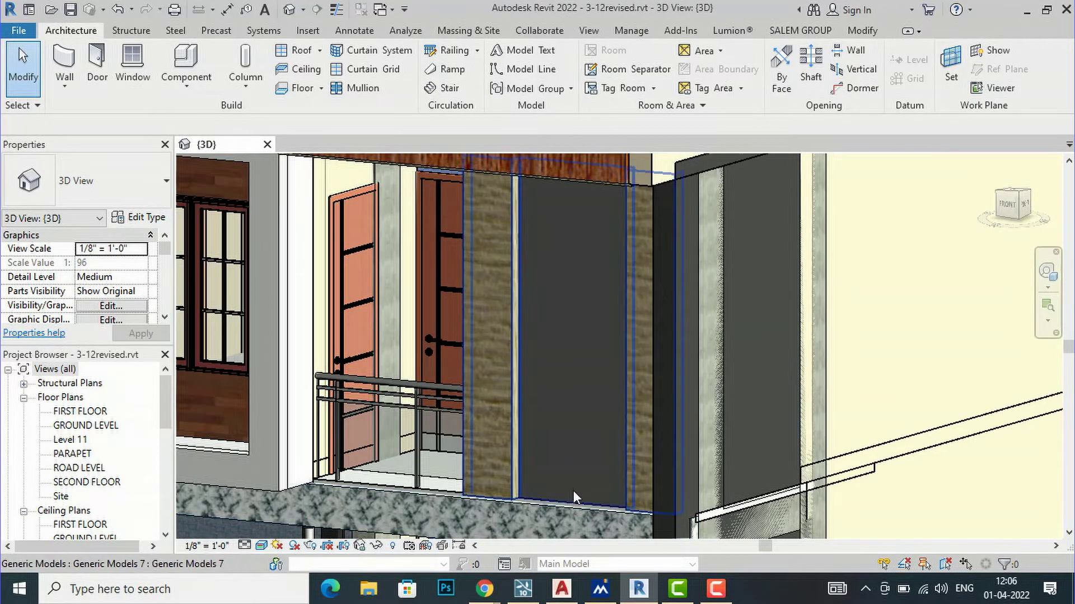
# - Open the first-floor balcony panel model for in-place editing and finish the model without making edits
pyautogui.click(516, 420)
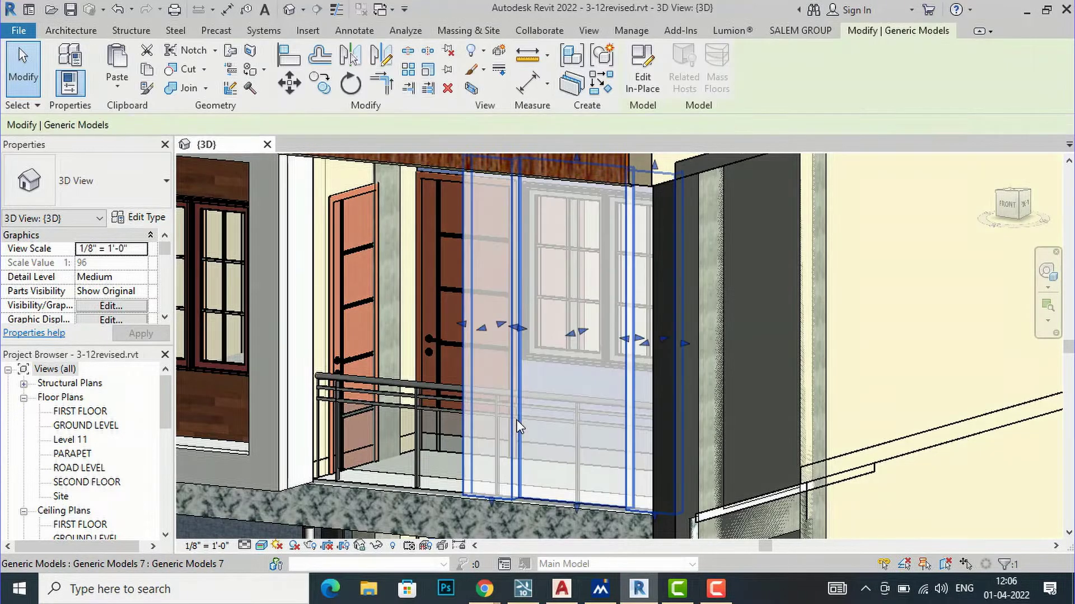
pyautogui.click(642, 89)
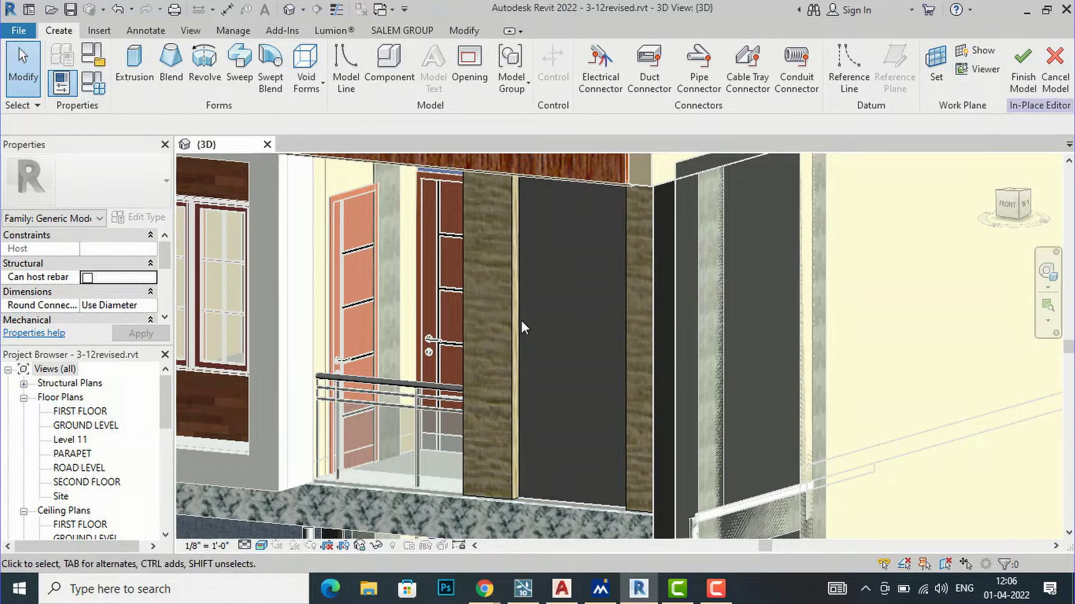
pyautogui.scroll(-2, 557, 324)
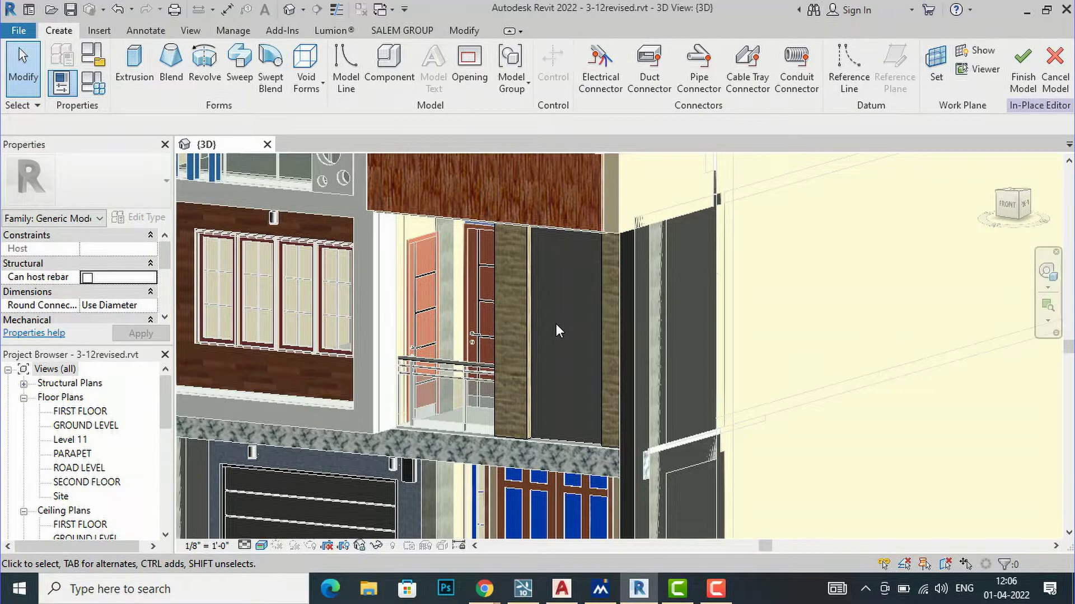
pyautogui.click(1030, 84)
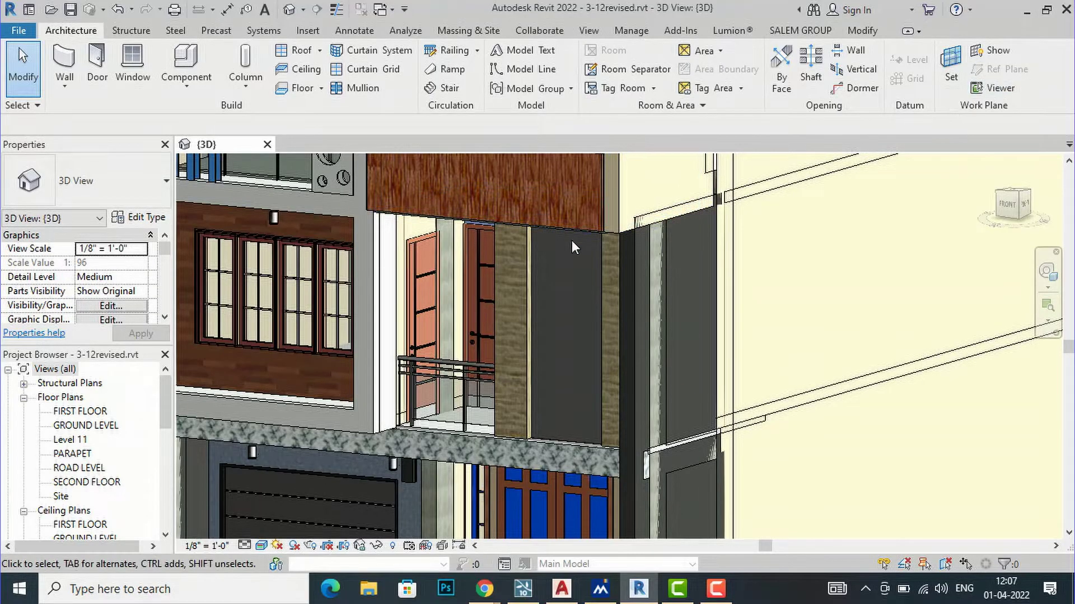
# - Create a new material in the project's Material Browser
pyautogui.click(631, 31)
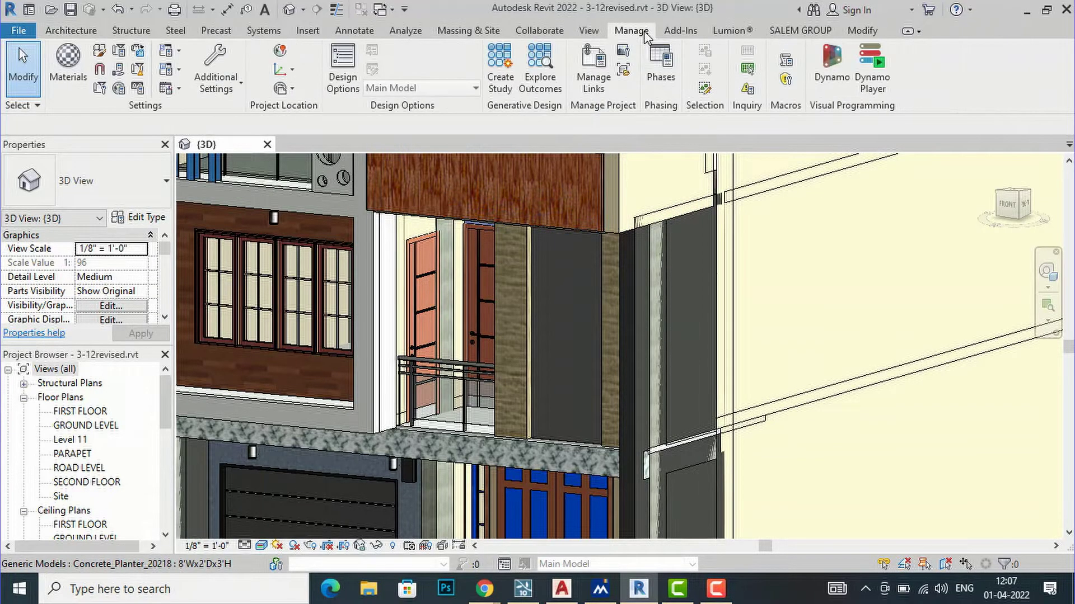
pyautogui.click(65, 71)
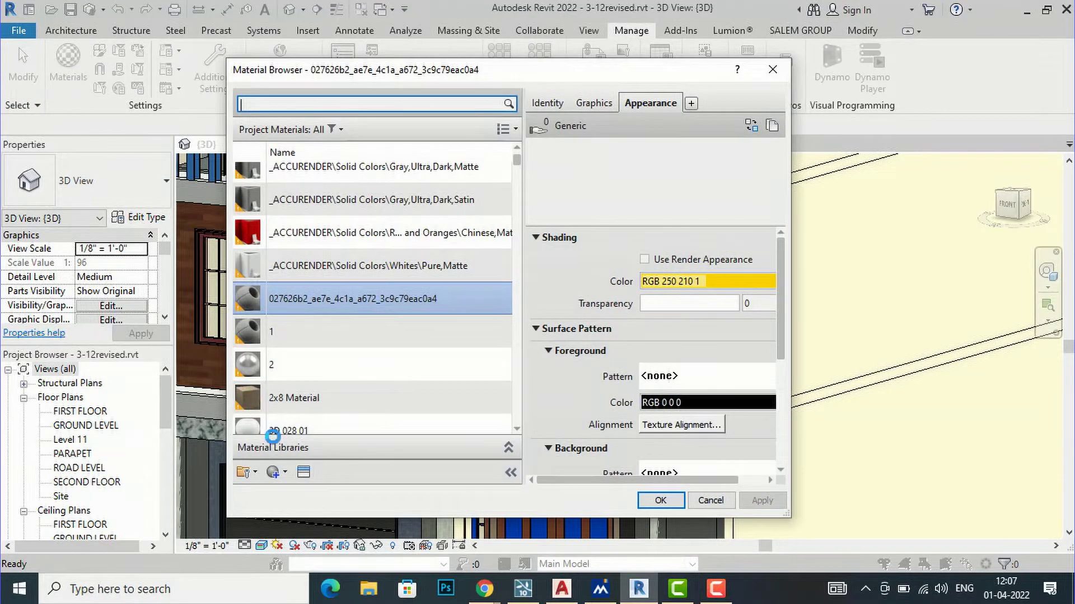
pyautogui.click(286, 473)
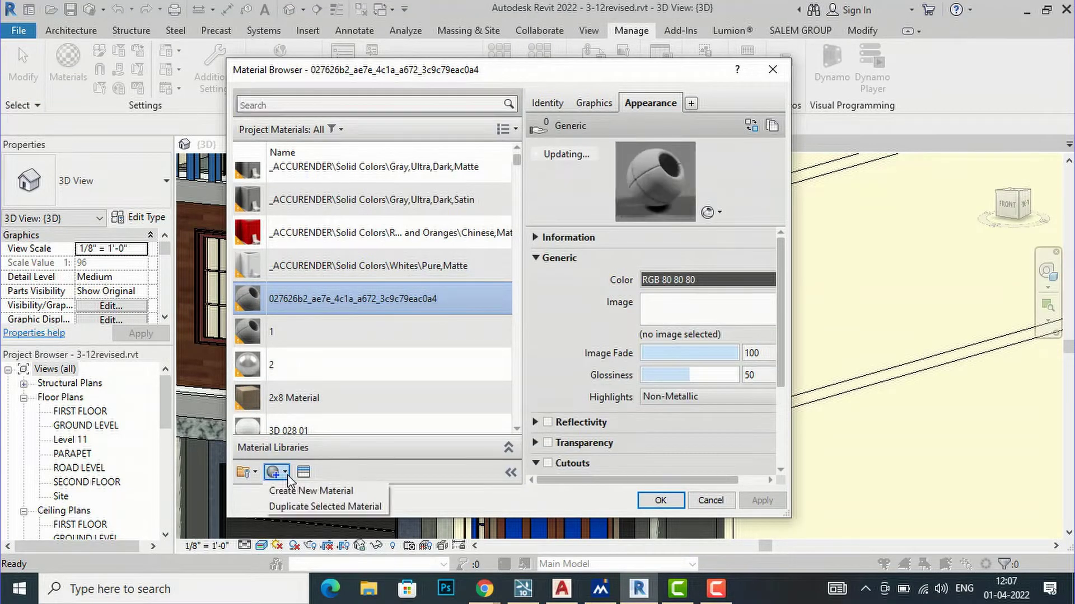
pyautogui.click(295, 492)
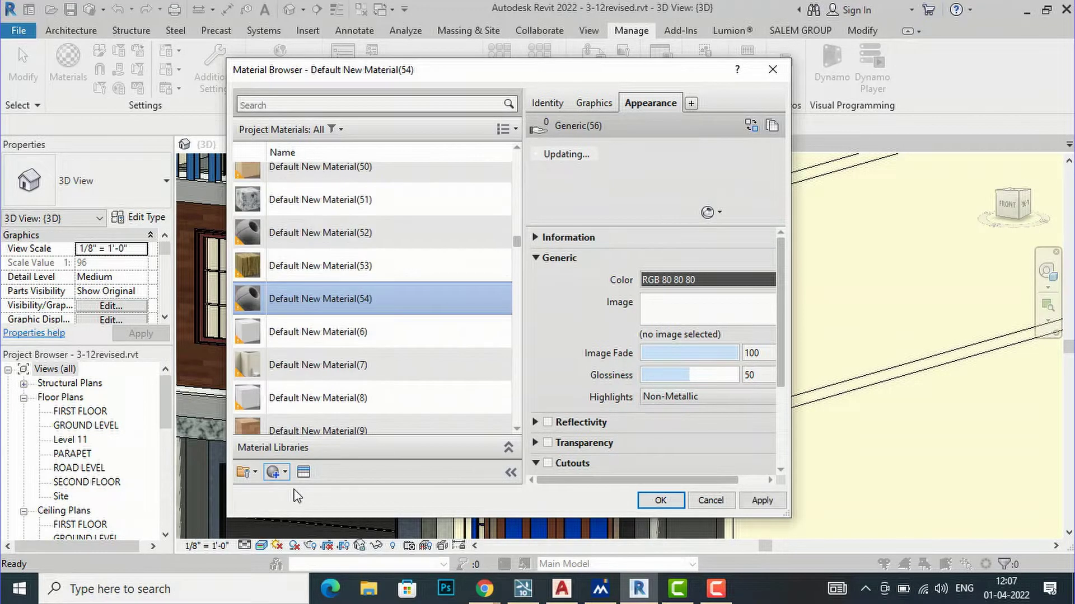
# - Rename the newly created material as "jaali design"
pyautogui.rightClick(317, 297)
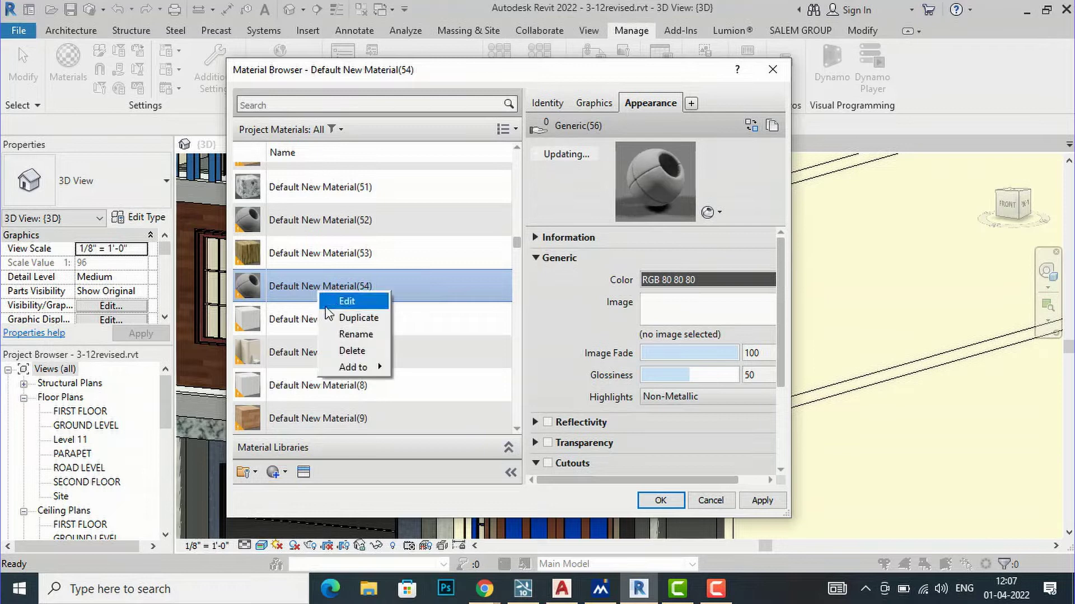
pyautogui.click(339, 335)
pyautogui.write('j')
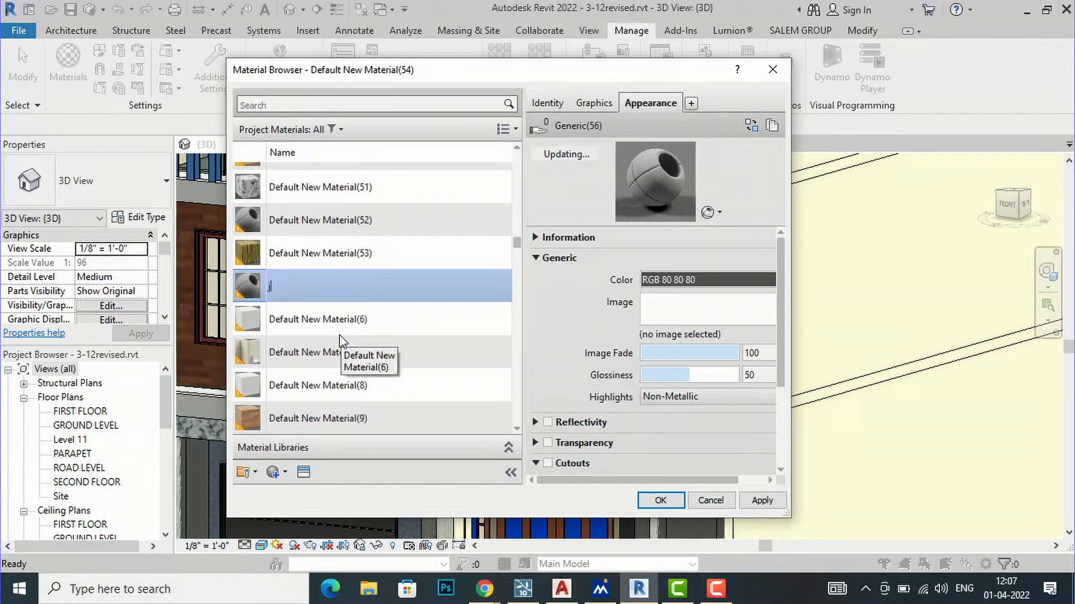
pyautogui.write('aali design')
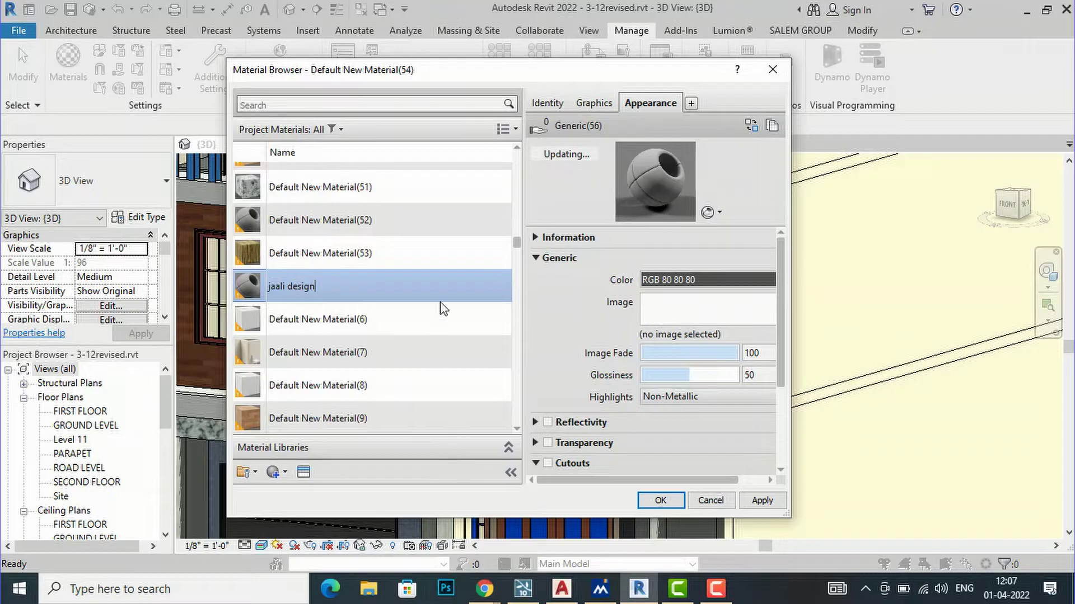
pyautogui.click(443, 321)
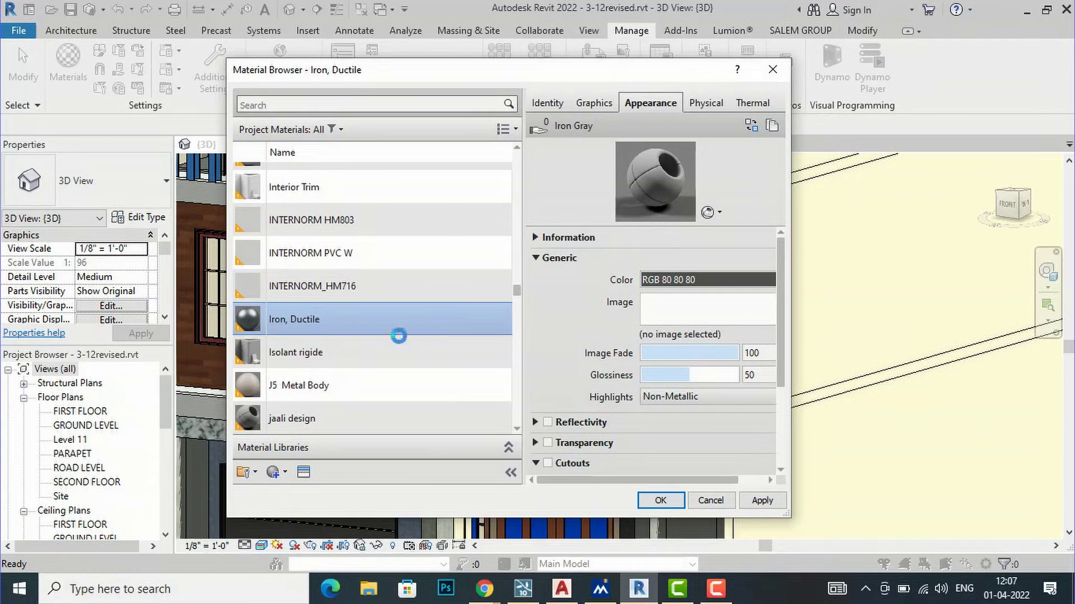
# - Select the jaali design material in the project materials and show its identity information
pyautogui.scroll(-3, 388, 331)
pyautogui.click(324, 338)
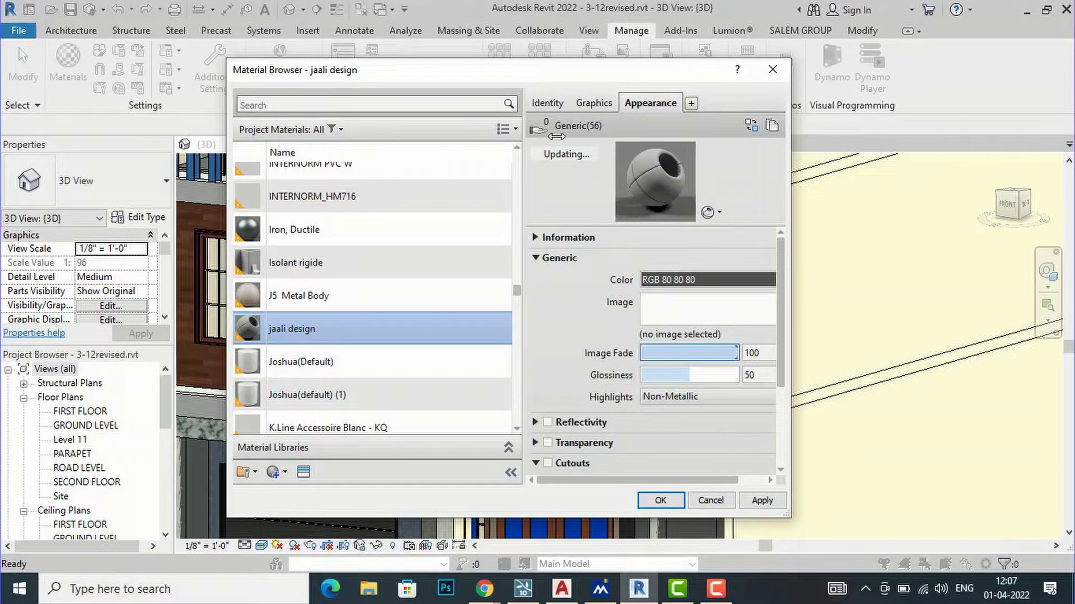
pyautogui.click(549, 103)
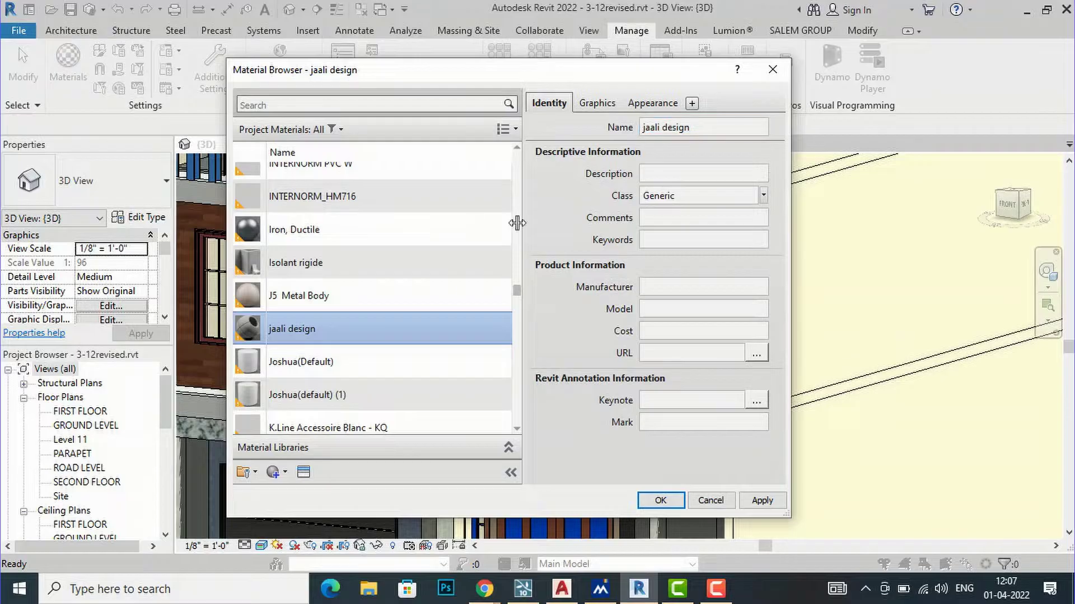
pyautogui.scroll(-1, 308, 384)
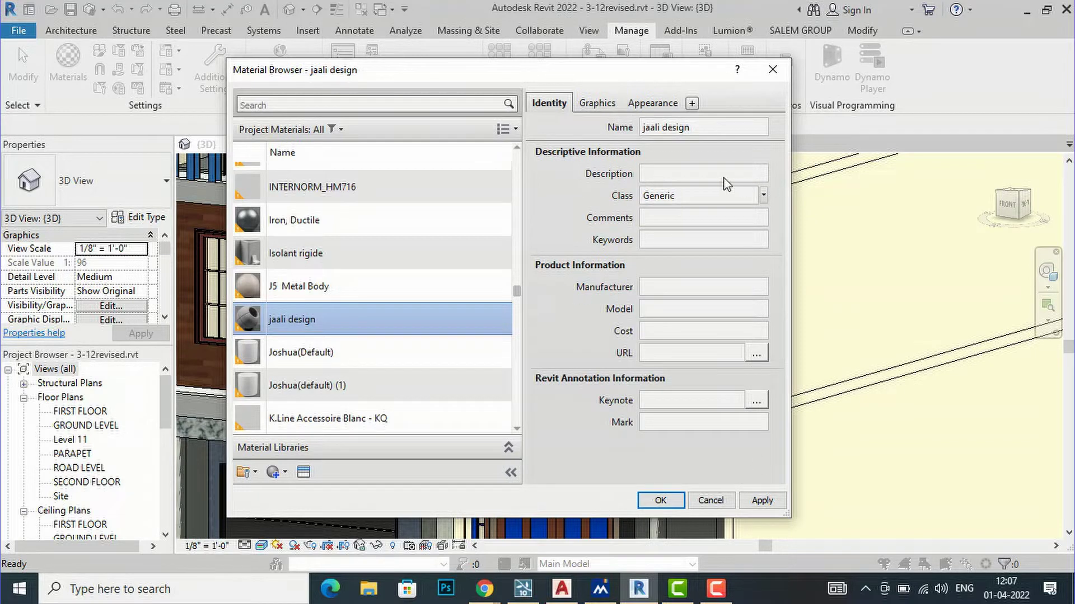
# - Review the jaali design material's graphics settings and open its appearance settings down to the Cutouts section
pyautogui.click(597, 105)
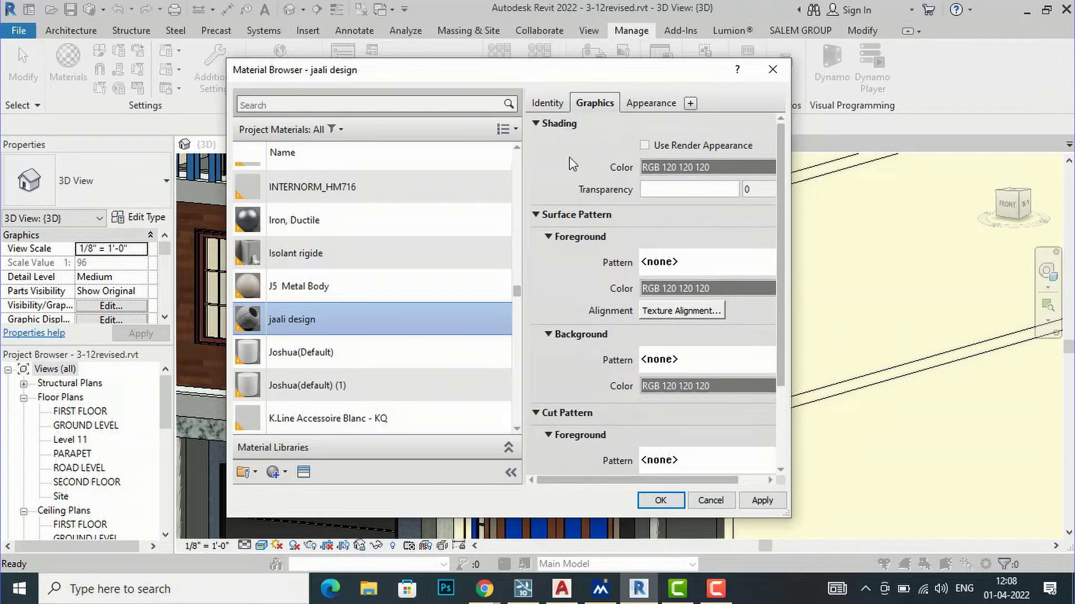
pyautogui.click(664, 106)
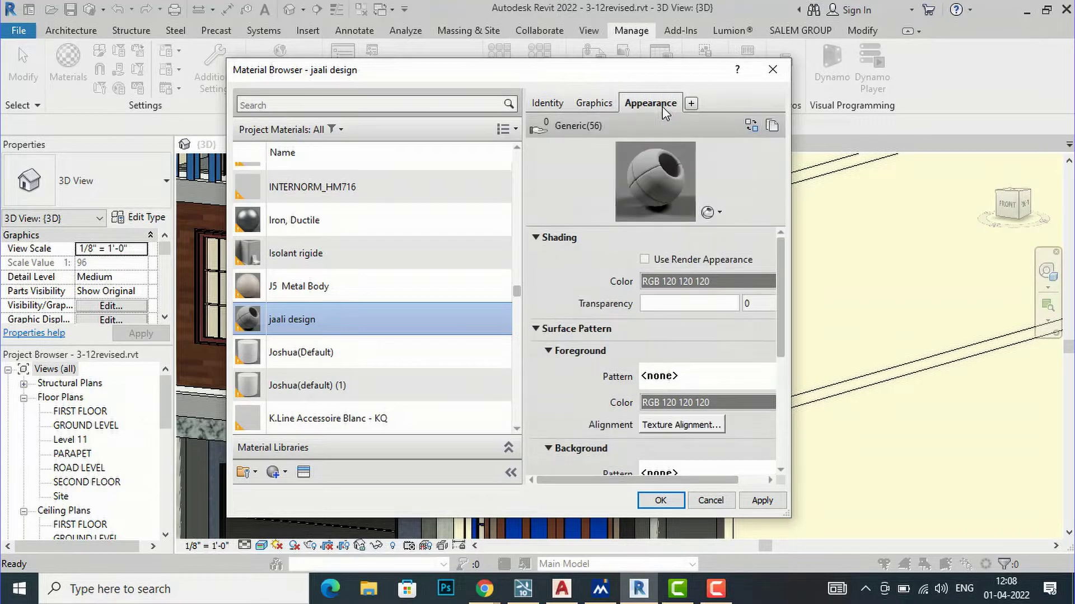
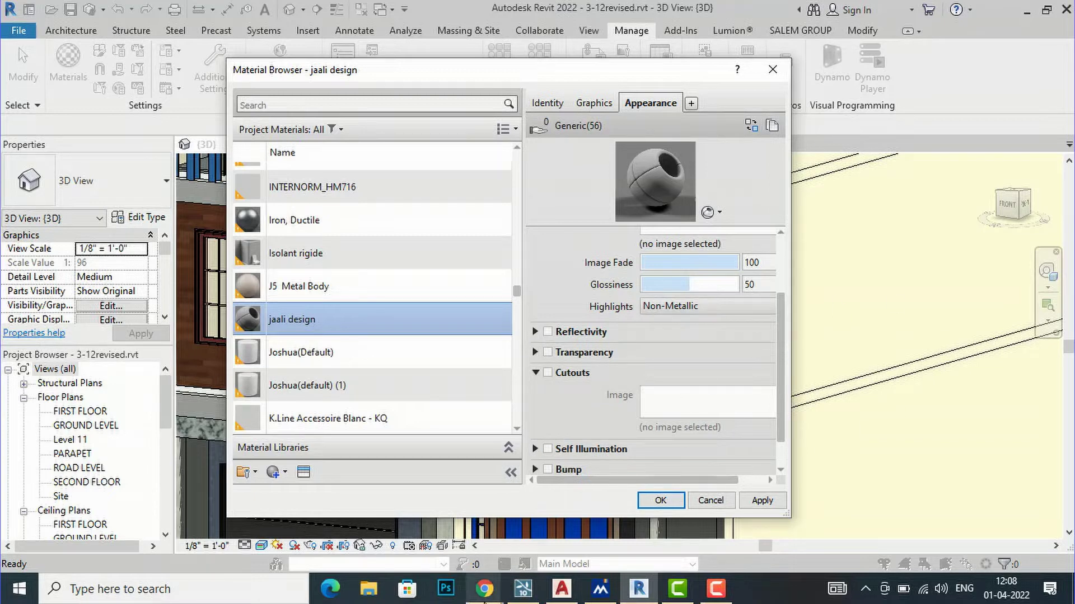
# - Switch to the Chrome image search and search for "cnc jaali design texture seamless"
pyautogui.moveTo(484, 600)
pyautogui.click(569, 517)
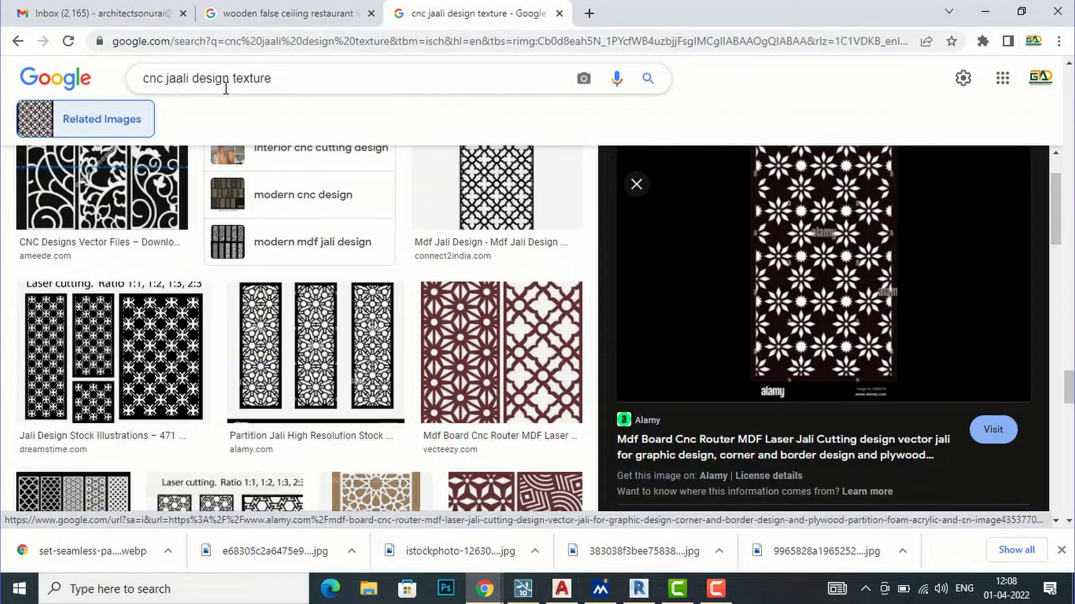
pyautogui.scroll(1, 297, 81)
pyautogui.click(296, 82)
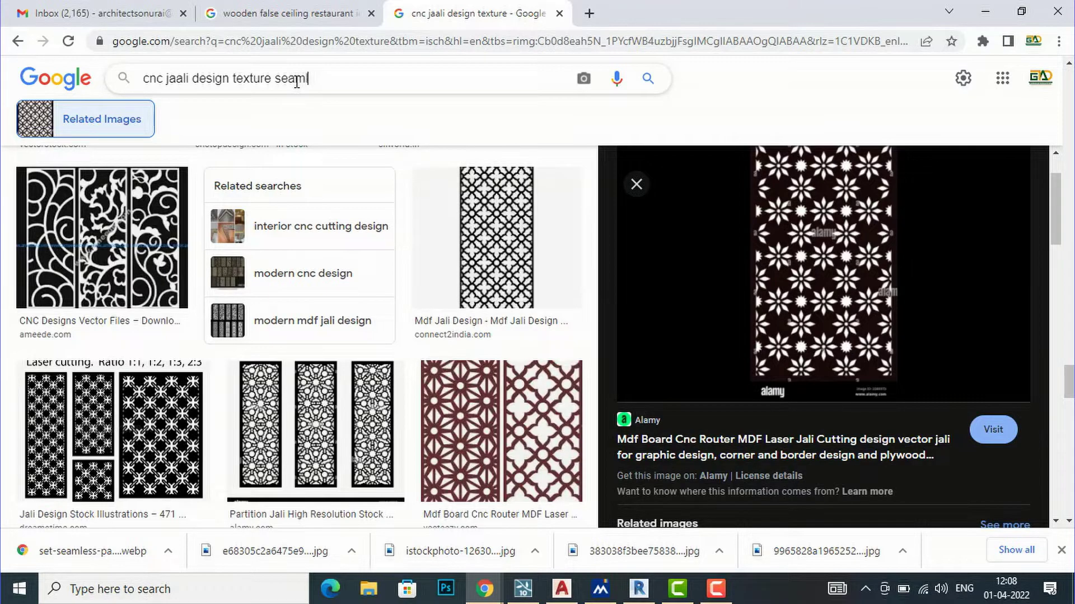
pyautogui.press('Return')
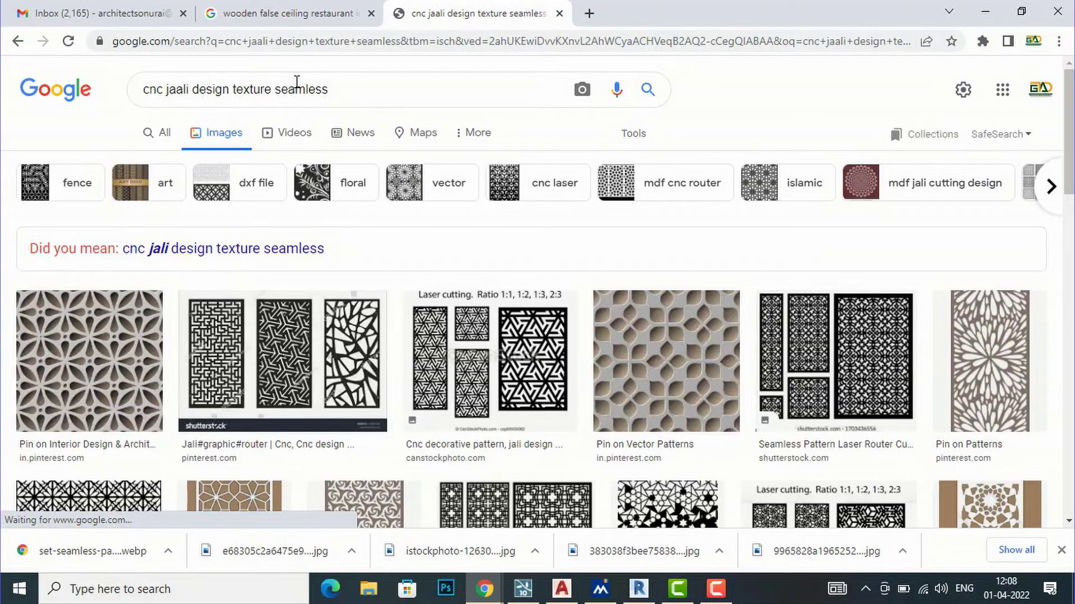
# - Browse the seamless jaali image results and preview the dark perforated panel pattern with its related images
pyautogui.scroll(-2, 482, 256)
pyautogui.scroll(-1, 484, 260)
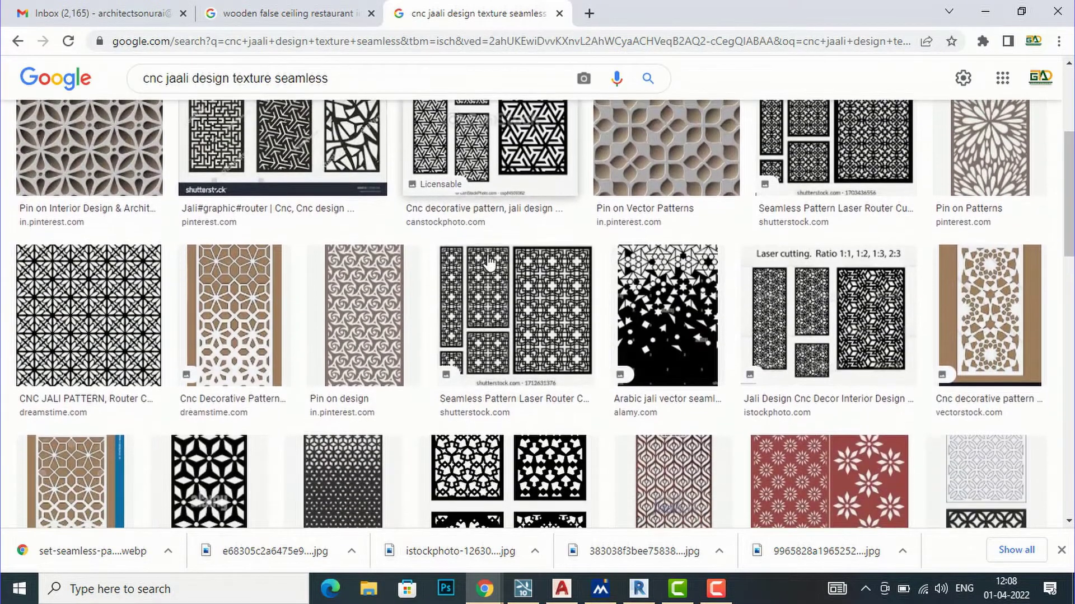
pyautogui.scroll(-1, 500, 340)
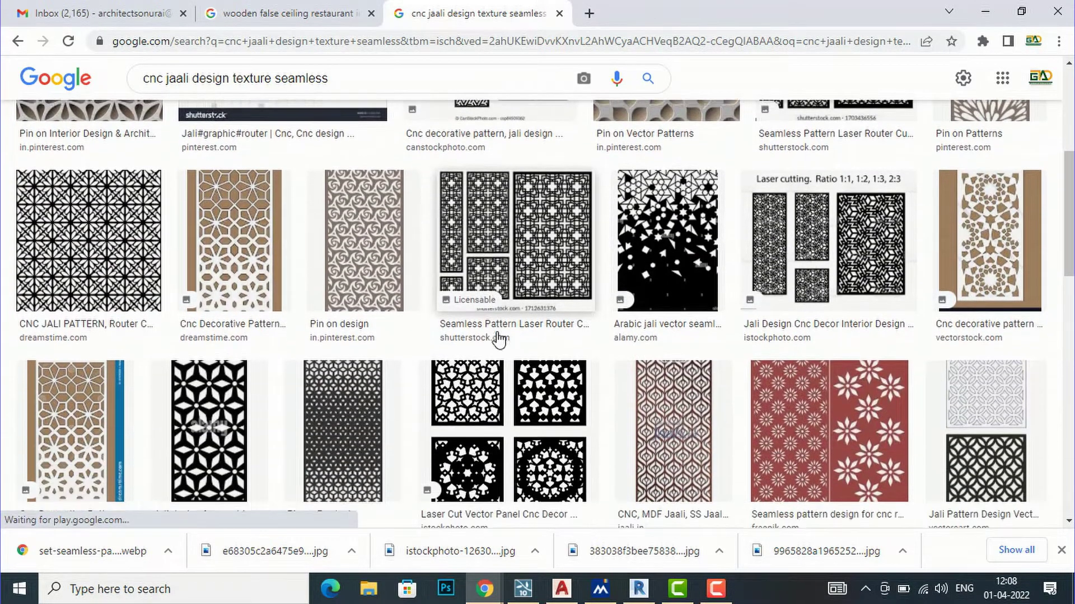
pyautogui.click(330, 446)
pyautogui.scroll(-3, 784, 314)
pyautogui.scroll(-5, 793, 301)
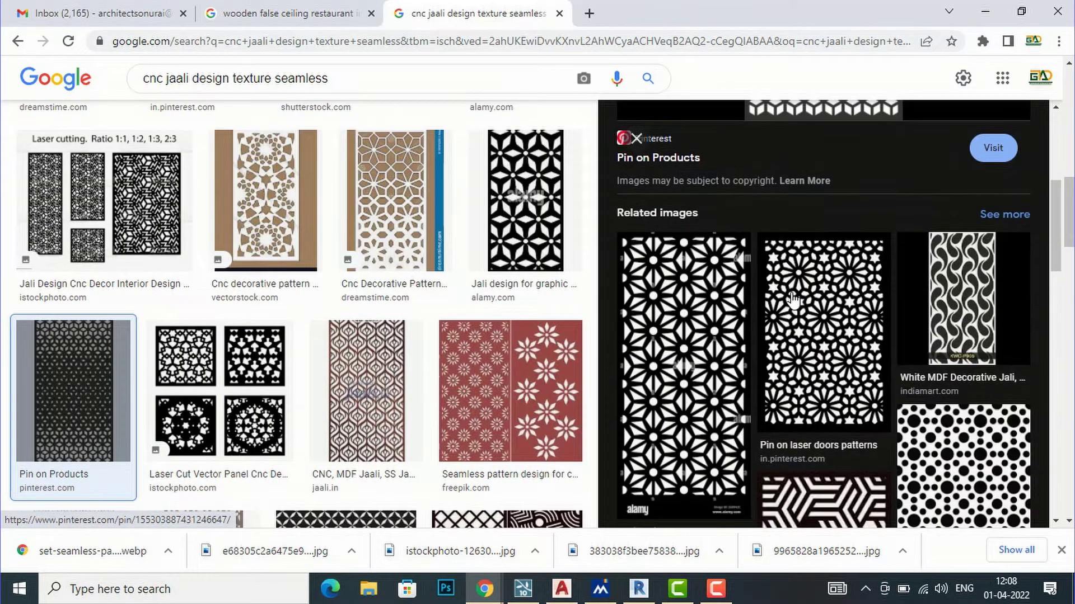
pyautogui.scroll(3, 793, 297)
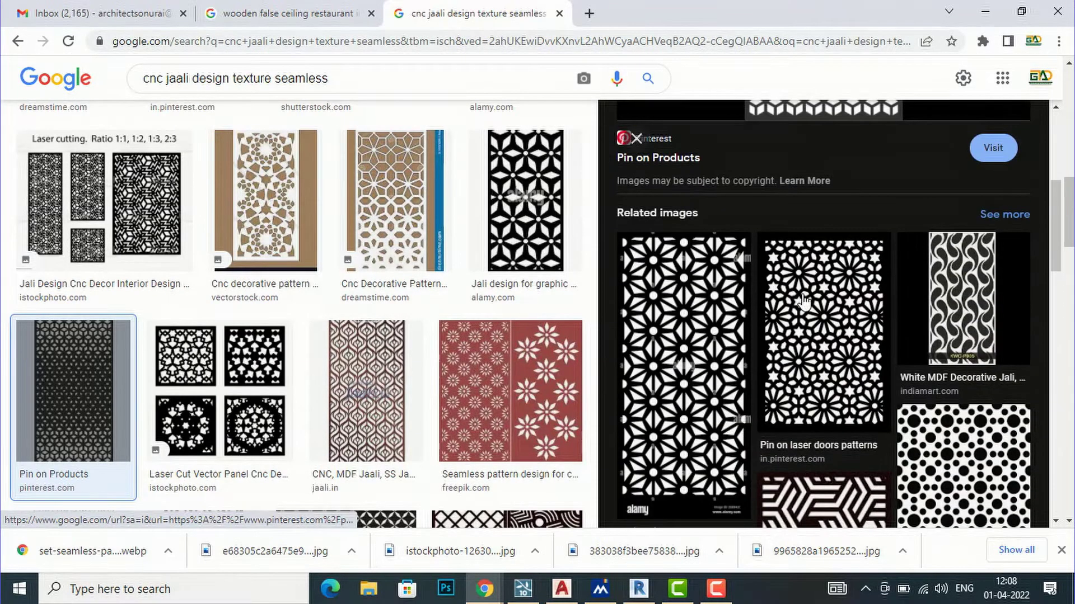
# - Switch to File Explorer and open the Downloads folder to view the downloaded jaali texture images
pyautogui.click(370, 592)
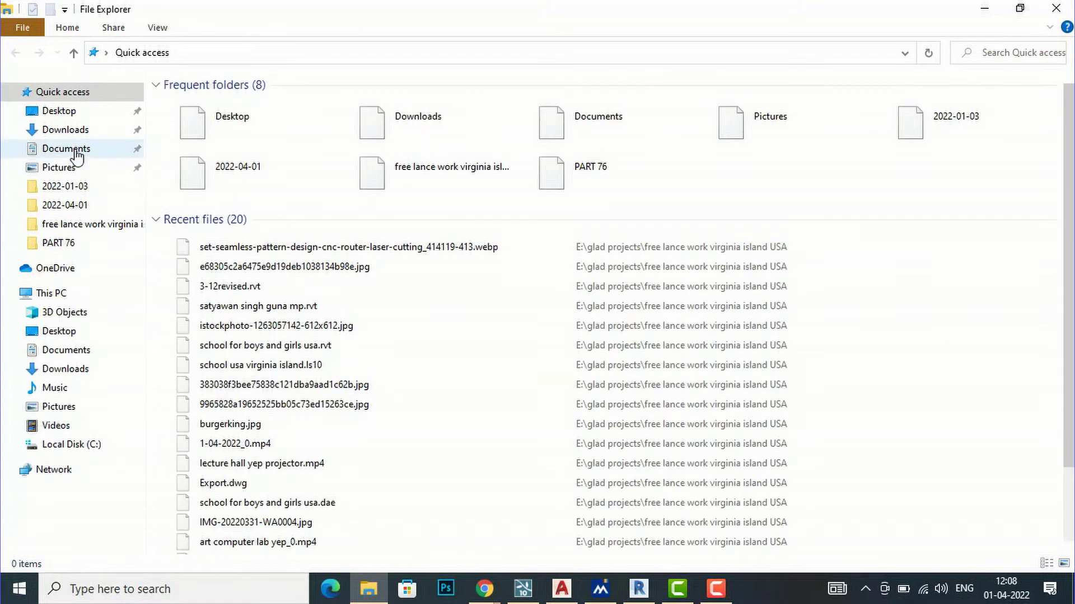
pyautogui.click(66, 131)
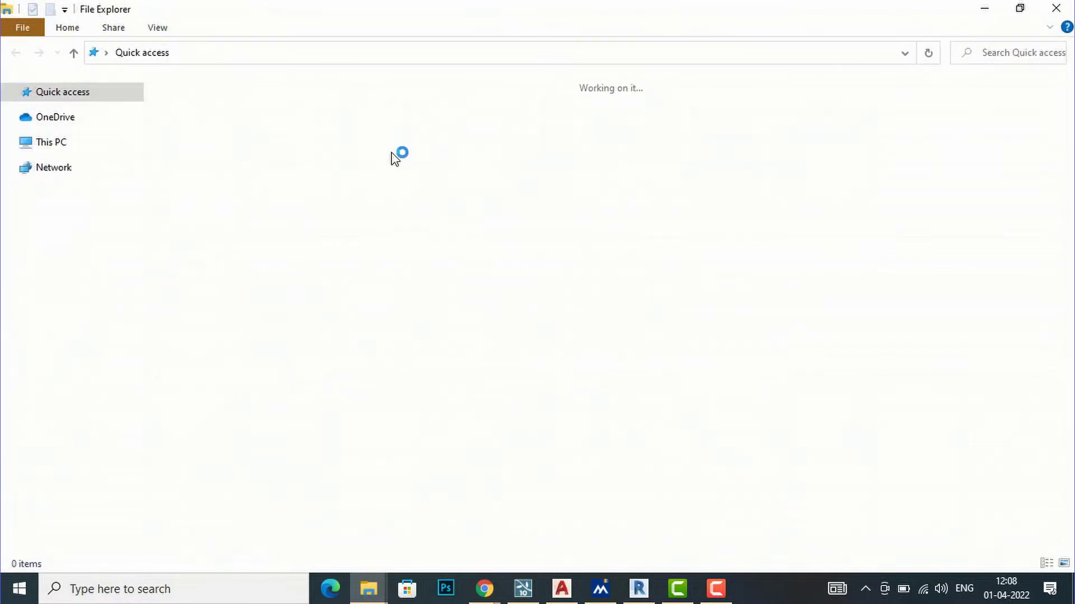
pyautogui.click(83, 130)
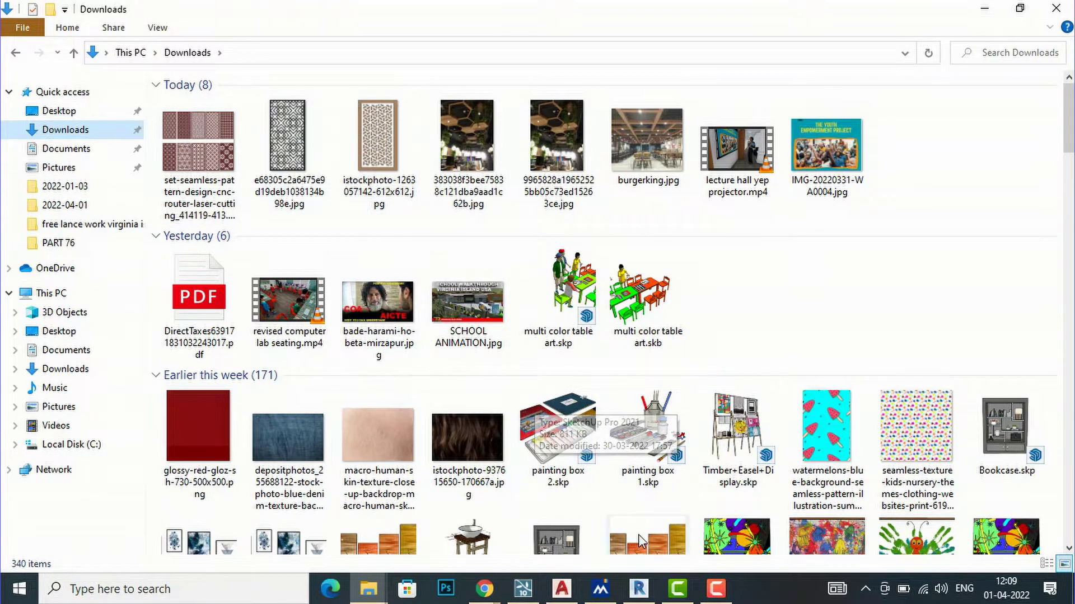
# - Return to Revit, enable Cutouts for the jaali design material with the image e68305c2a6475e9d19deb1038134b98e.jpg, and apply it
pyautogui.click(643, 588)
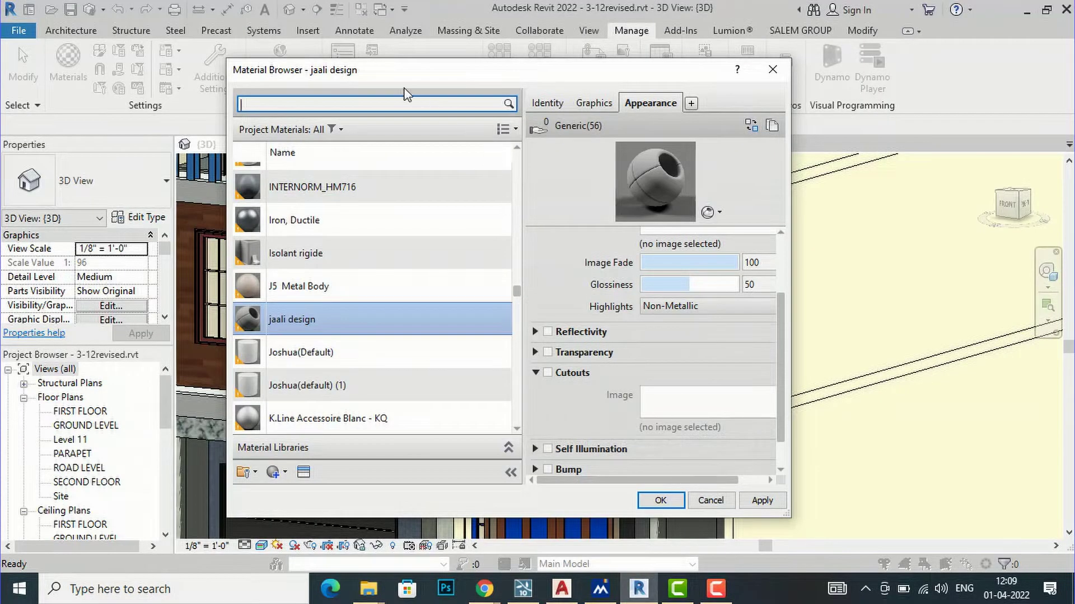
pyautogui.scroll(1, 336, 307)
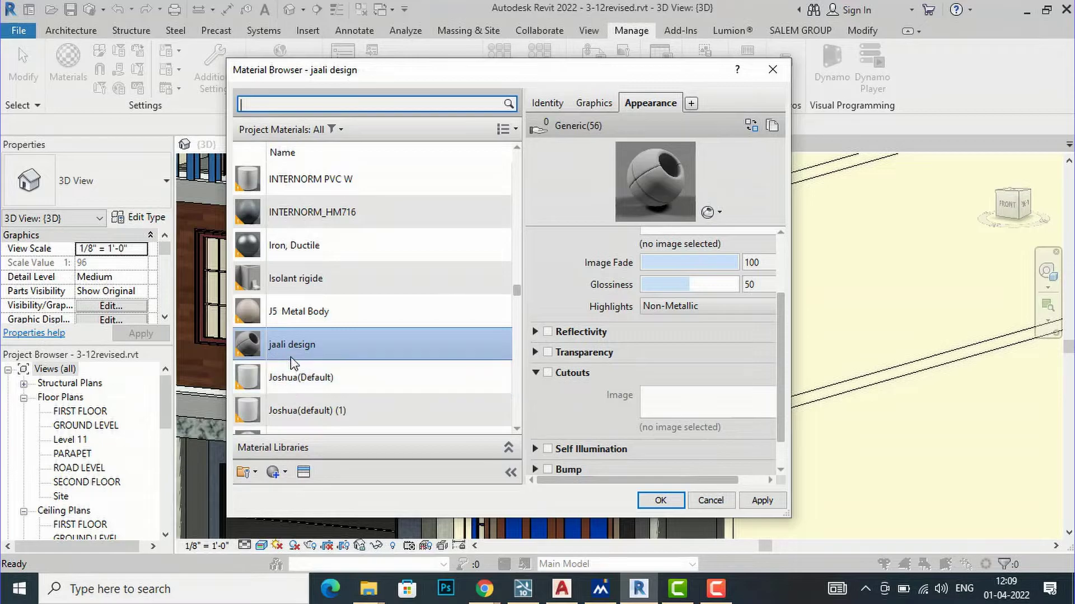
pyautogui.scroll(-1, 623, 398)
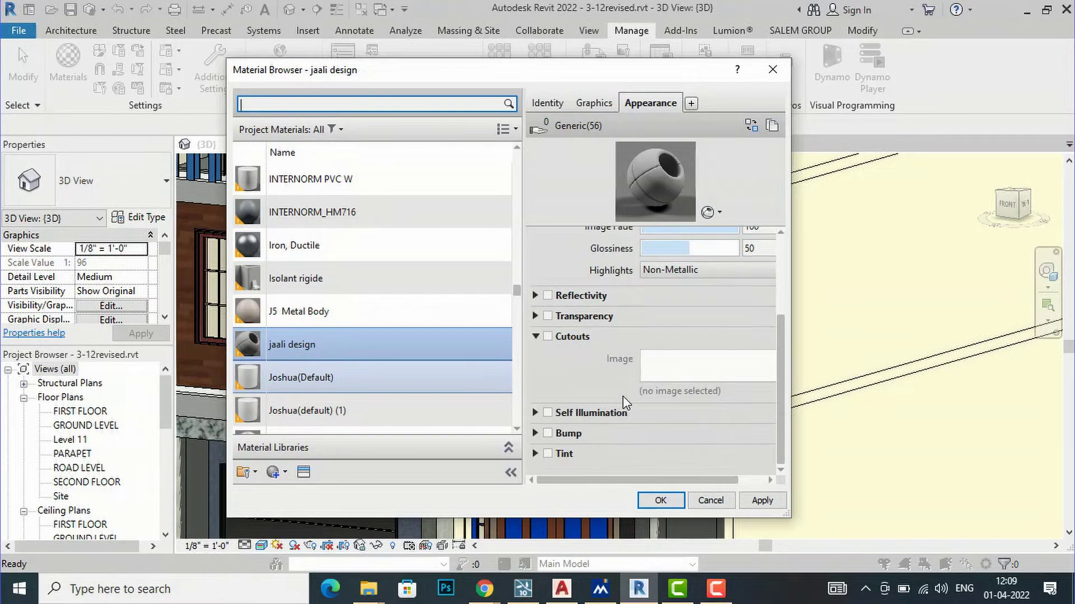
pyautogui.click(548, 337)
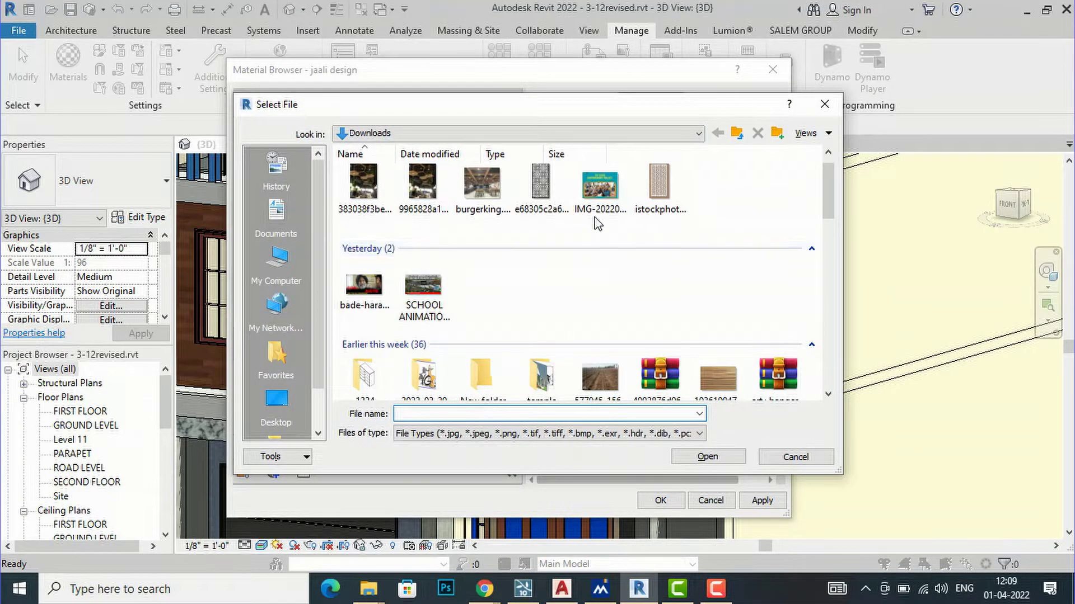
pyautogui.click(543, 203)
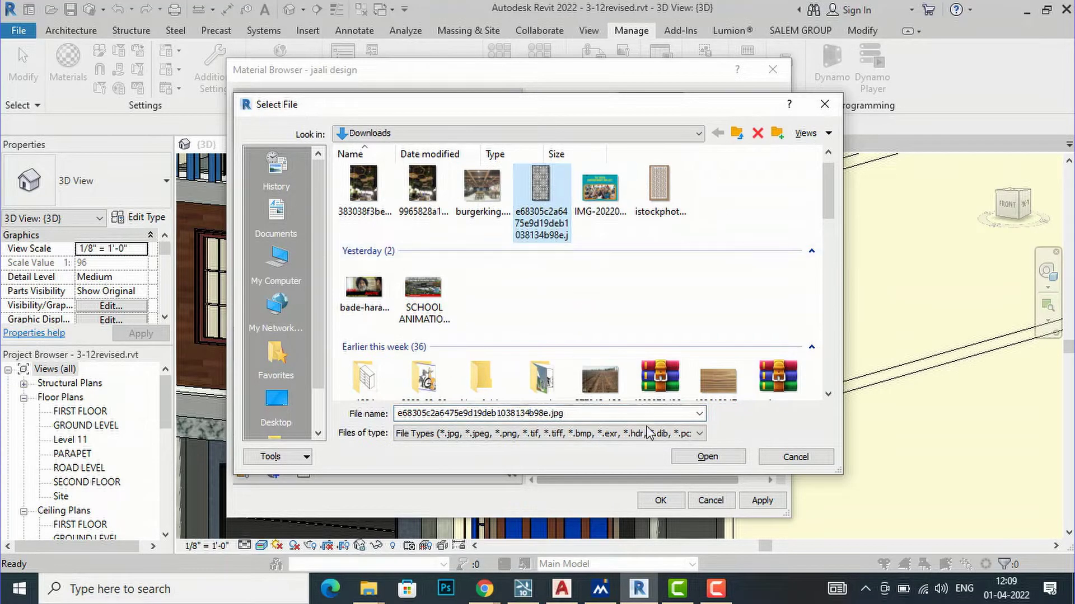
pyautogui.click(708, 456)
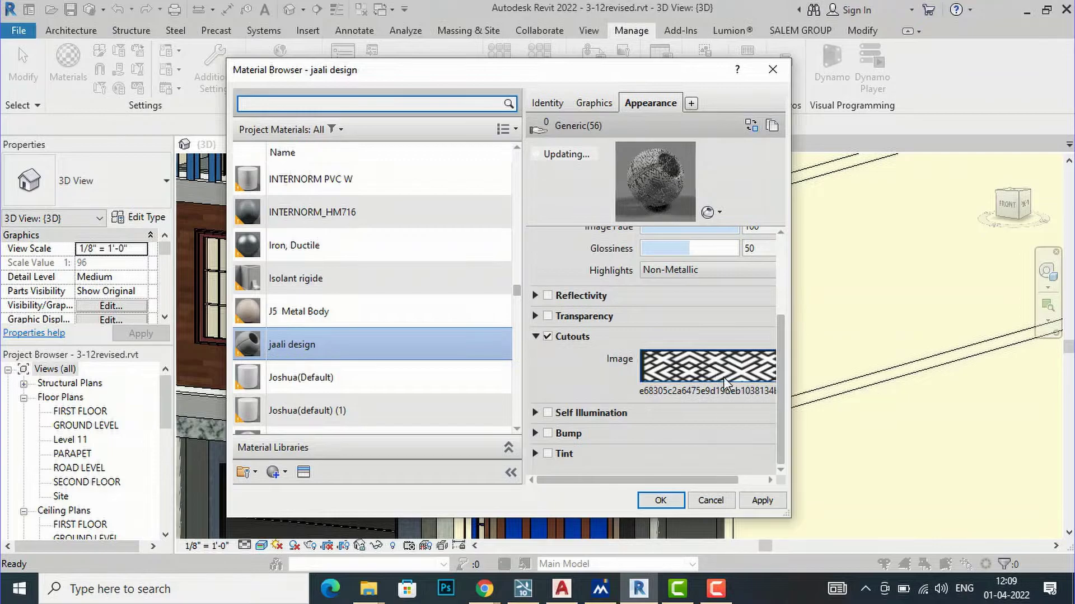
pyautogui.click(763, 503)
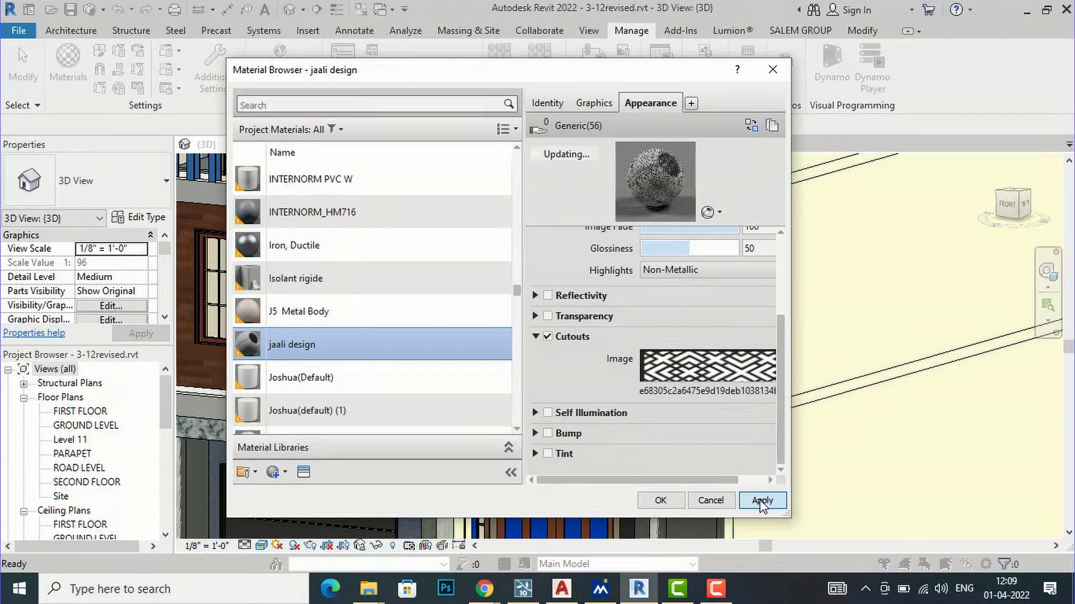
pyautogui.click(663, 500)
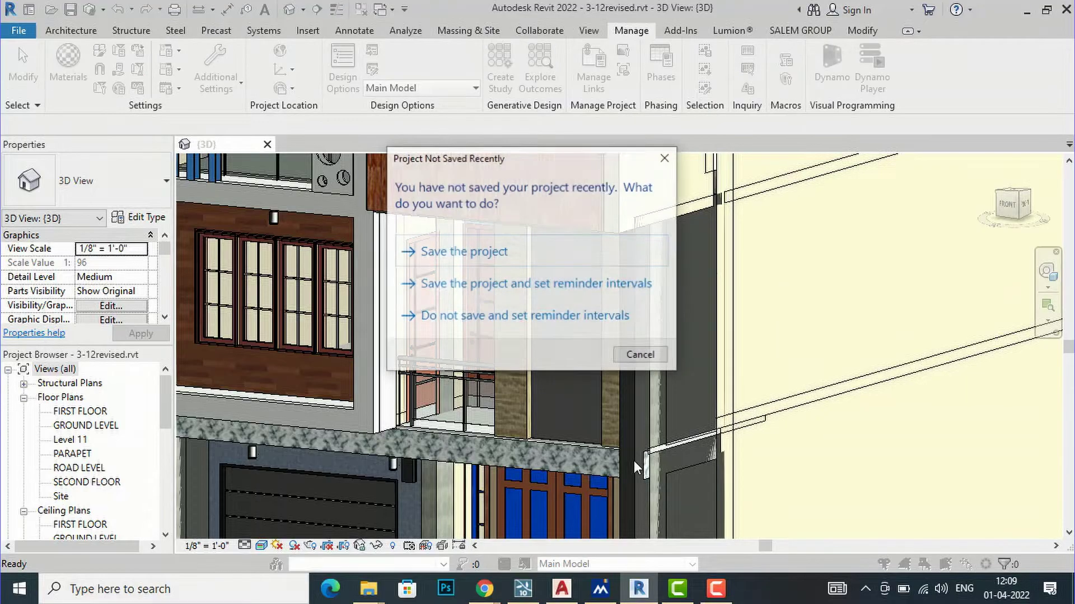
# - Decline saving the project and accept the 30-minute save and synchronize reminder intervals
pyautogui.click(506, 316)
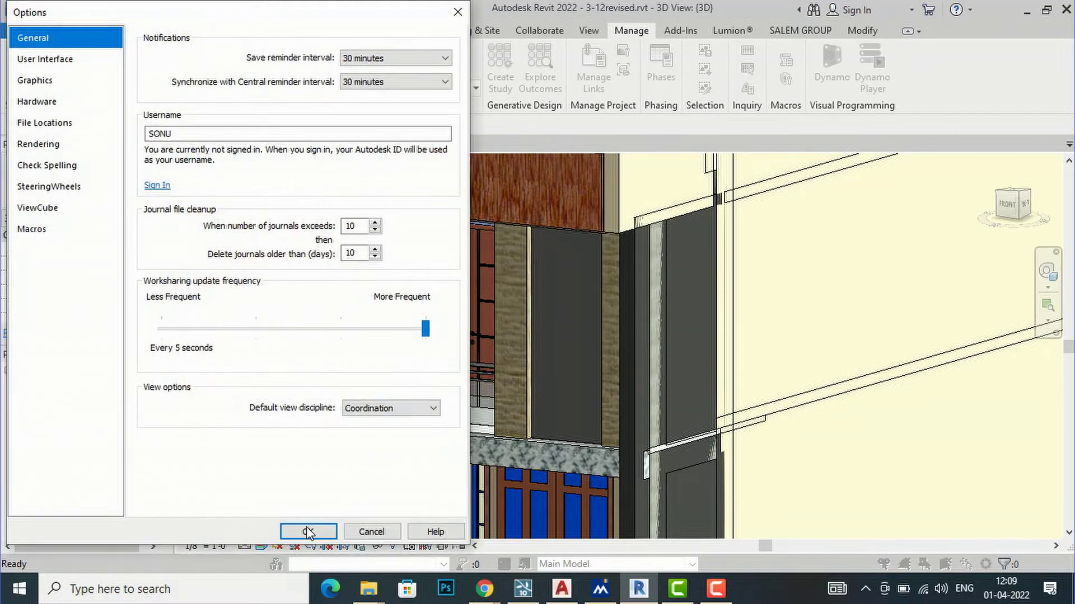
pyautogui.click(301, 530)
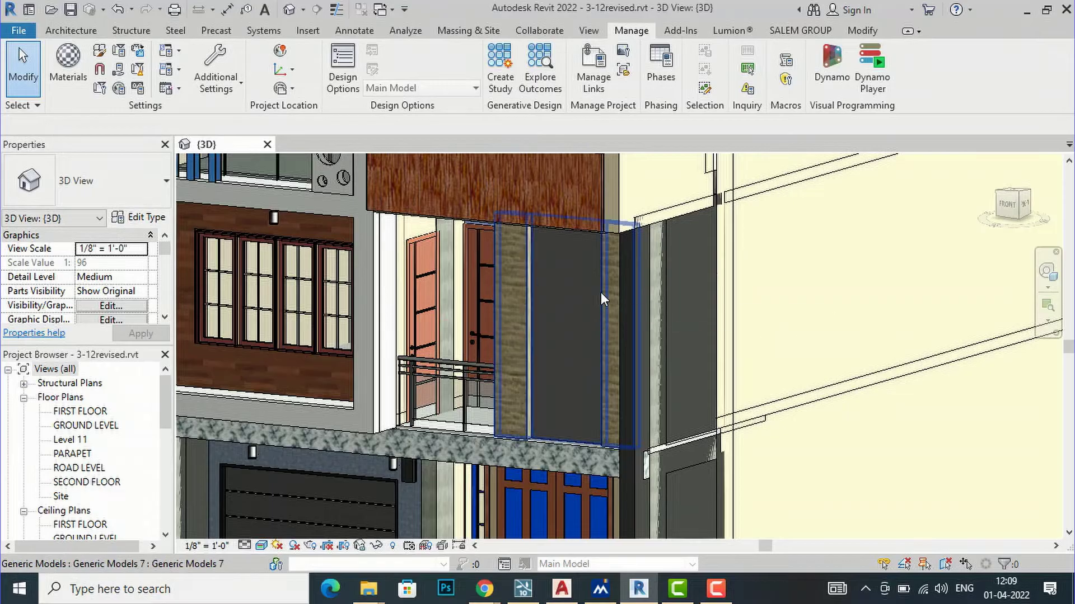
# - Open the first-floor balcony panel model for in-place editing and select its dark central panel extrusion
pyautogui.click(526, 299)
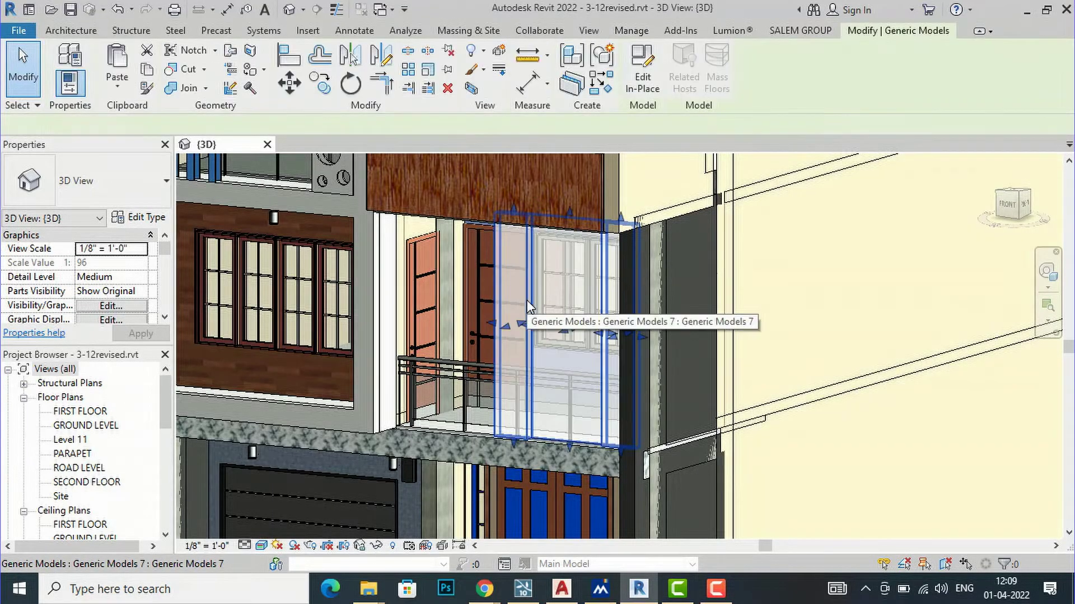
pyautogui.click(640, 87)
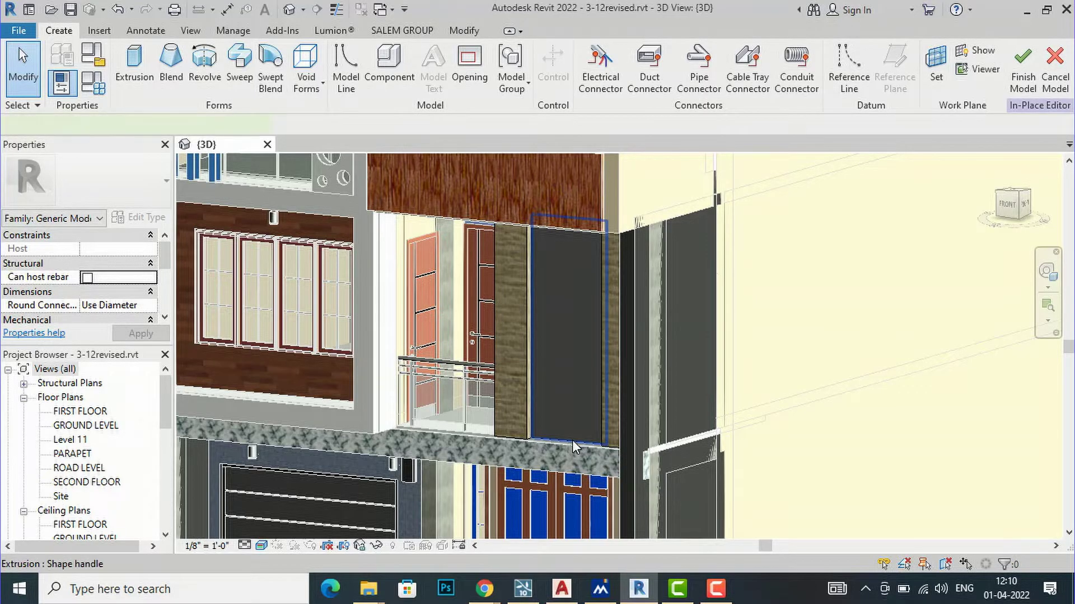
pyautogui.click(572, 440)
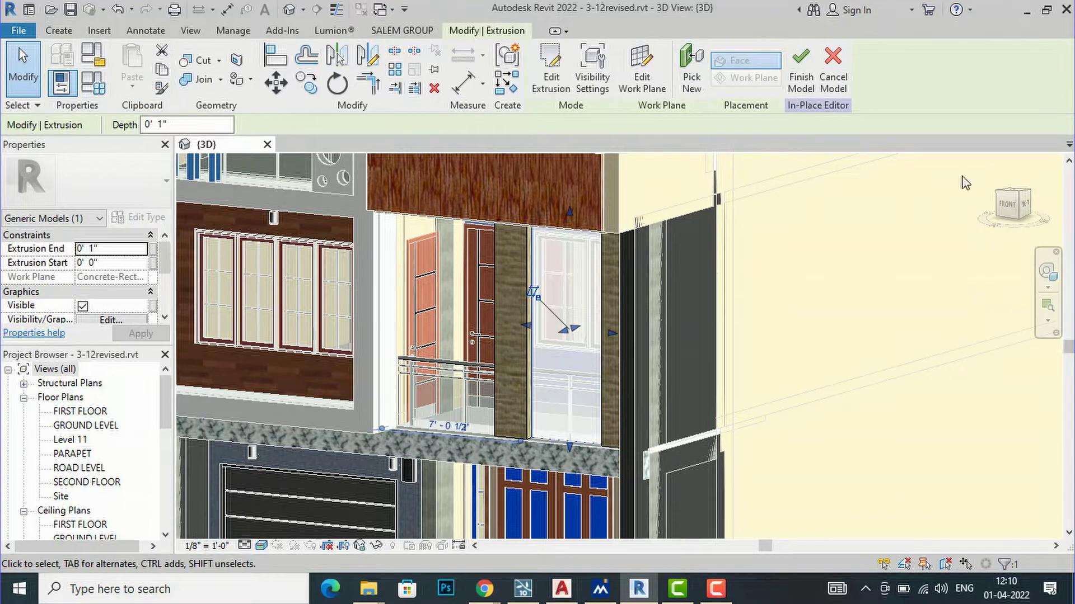
pyautogui.scroll(-1, 141, 258)
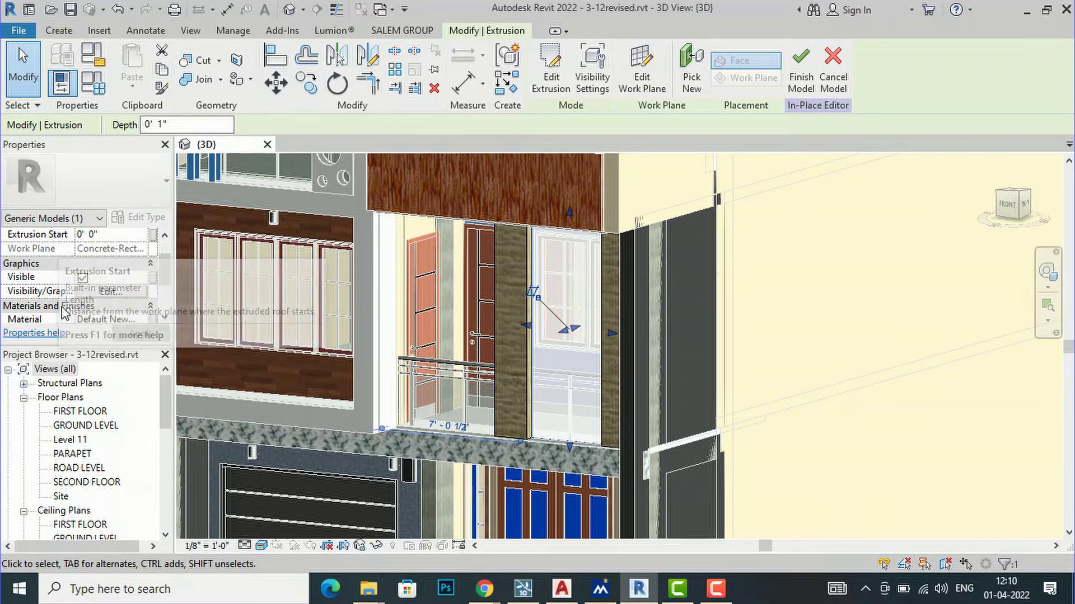
pyautogui.scroll(-1, 44, 269)
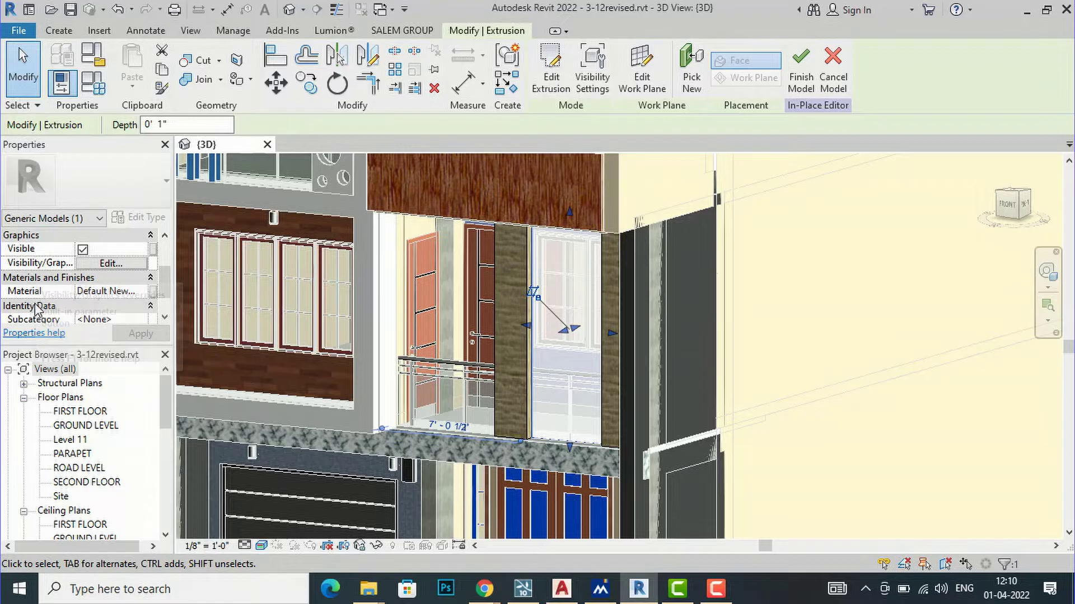
pyautogui.click(146, 296)
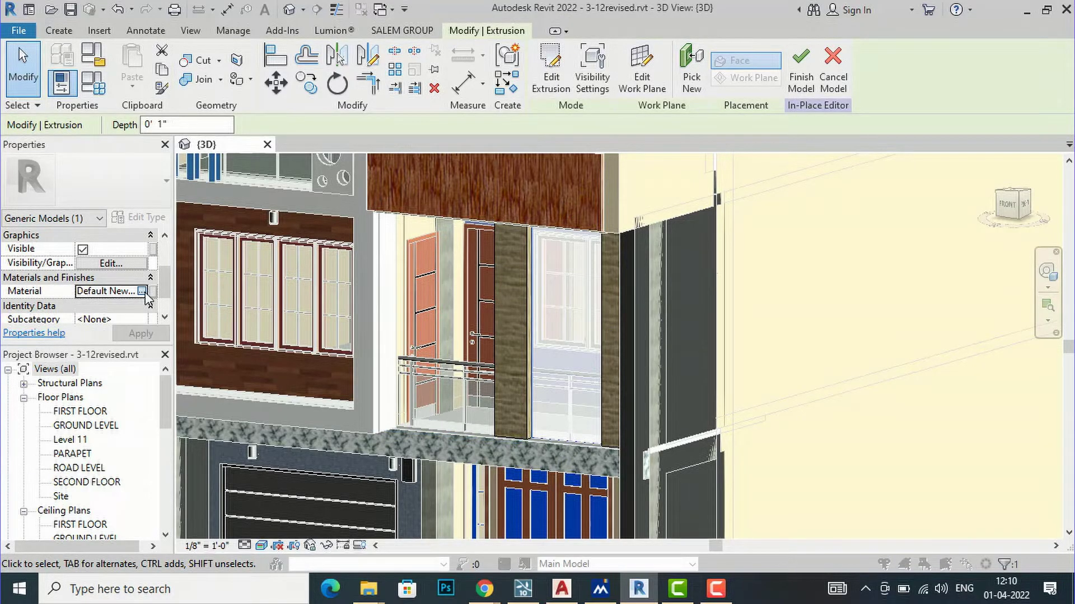
pyautogui.click(143, 292)
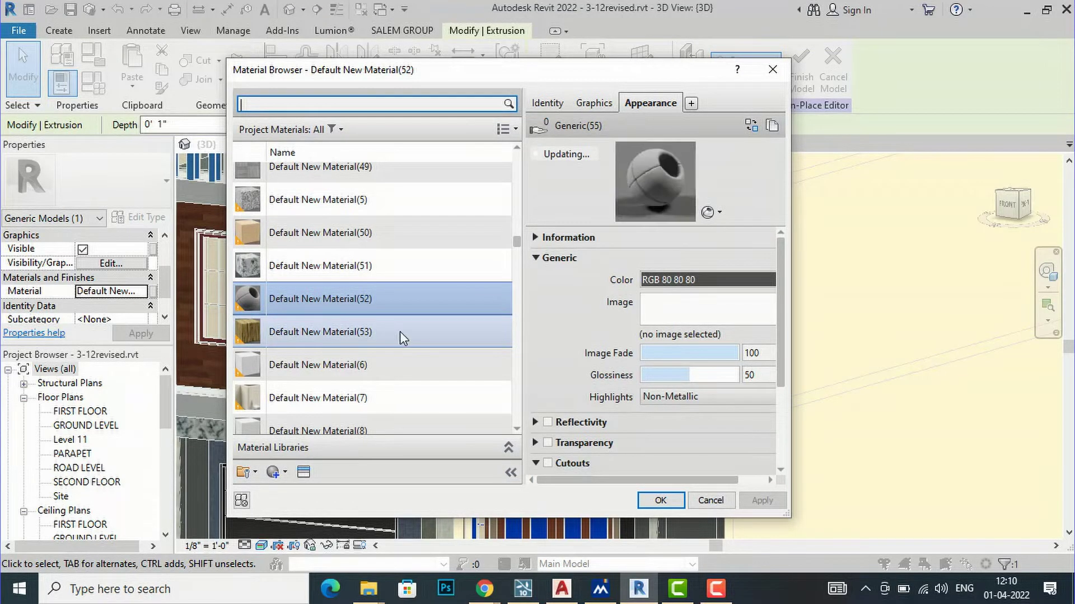
pyautogui.scroll(4, 364, 297)
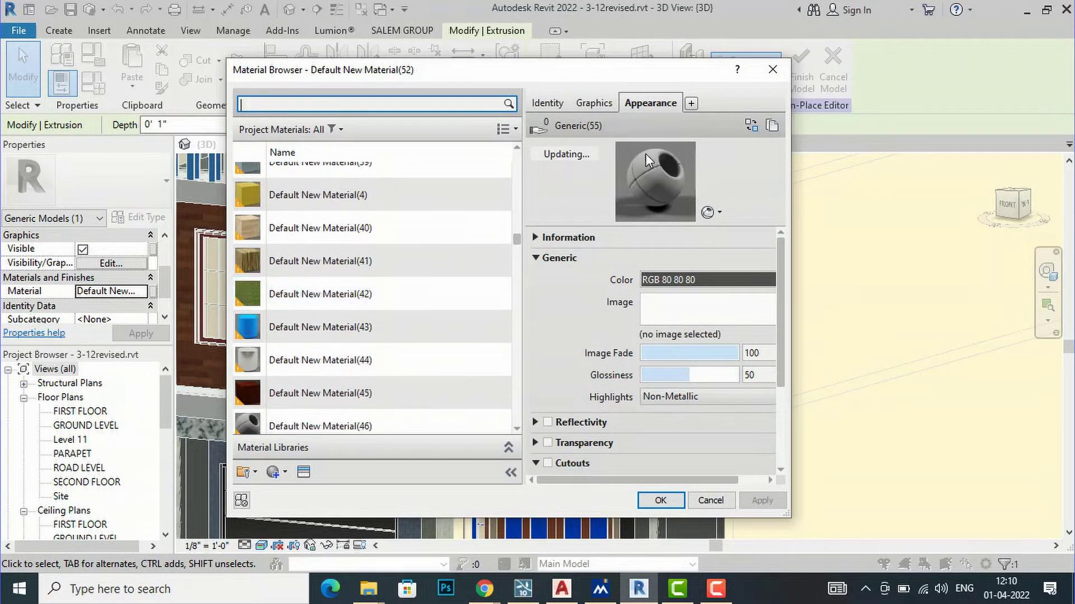
pyautogui.click(771, 69)
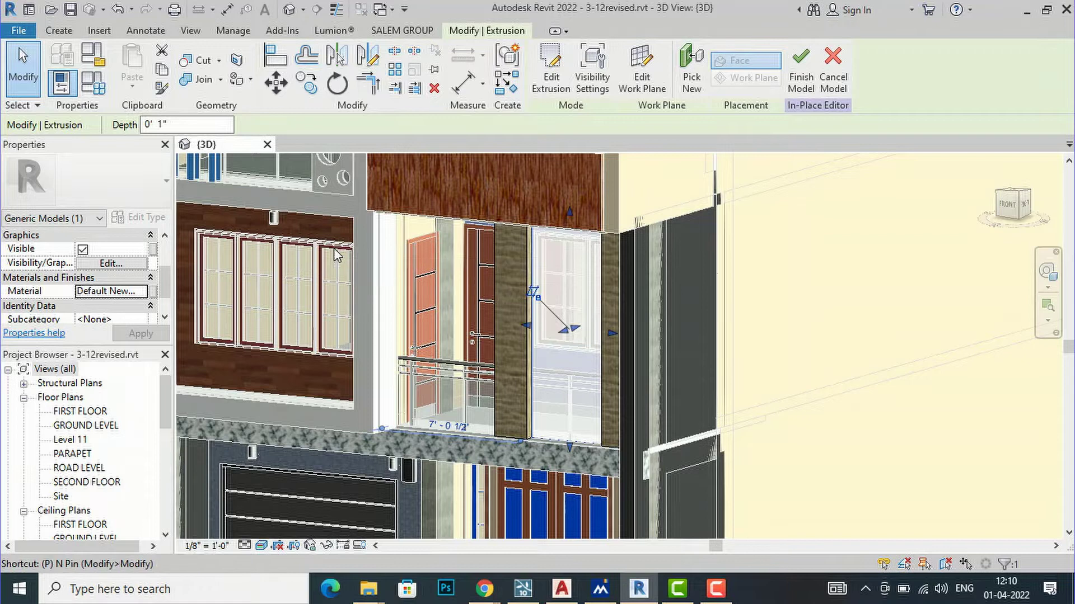
# - Paint the front face of the first-floor balcony's dark central panel with the jaali design material, searching for it by "jaa"
pyautogui.press('p')
pyautogui.press('t')
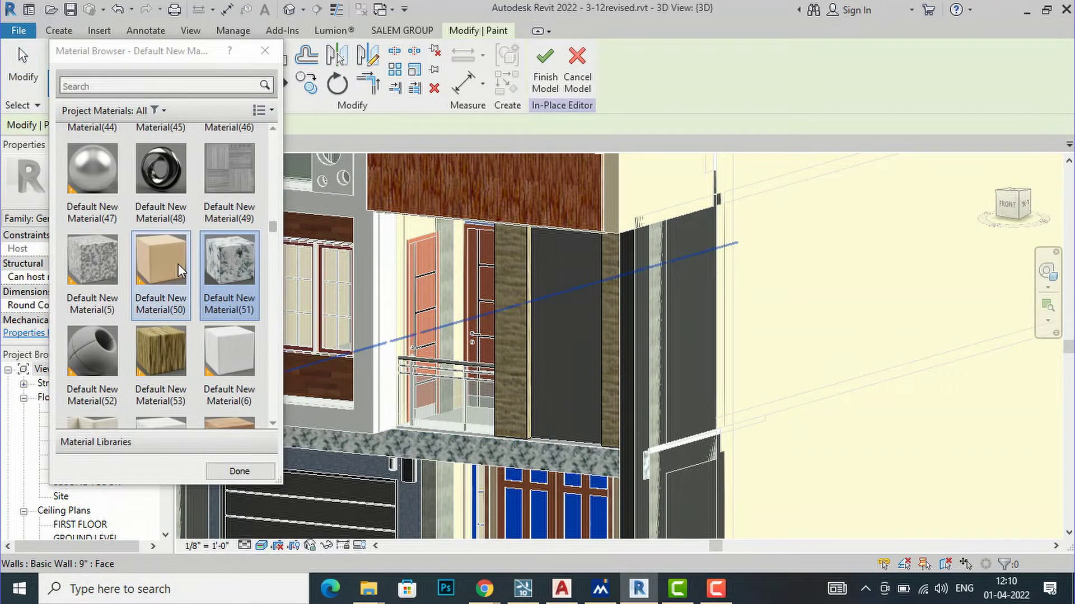
pyautogui.scroll(-3, 178, 264)
pyautogui.scroll(-3, 178, 264)
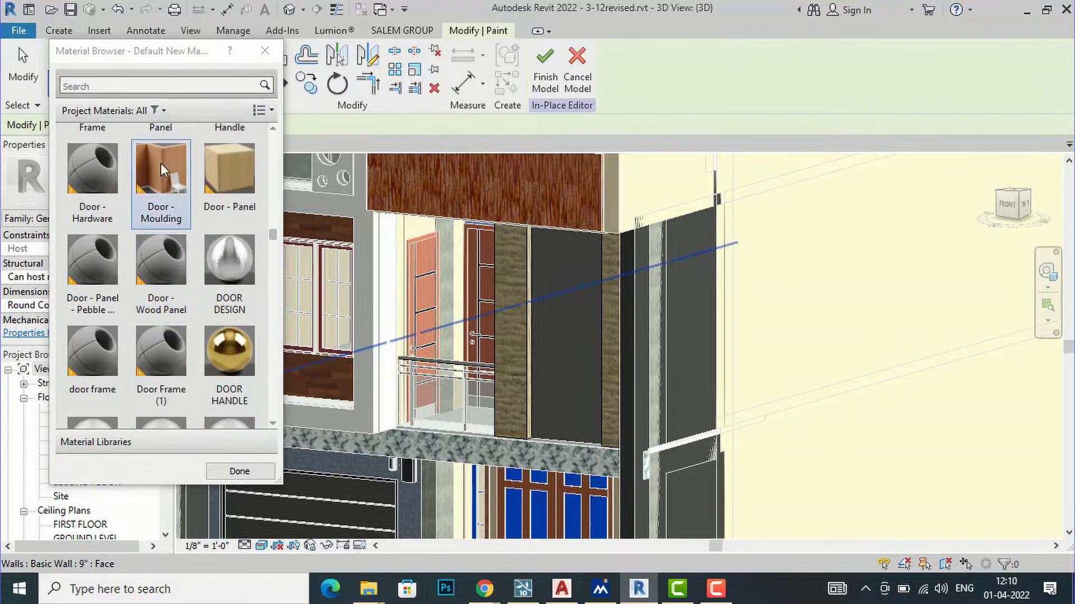
pyautogui.scroll(1, 160, 163)
pyautogui.click(134, 84)
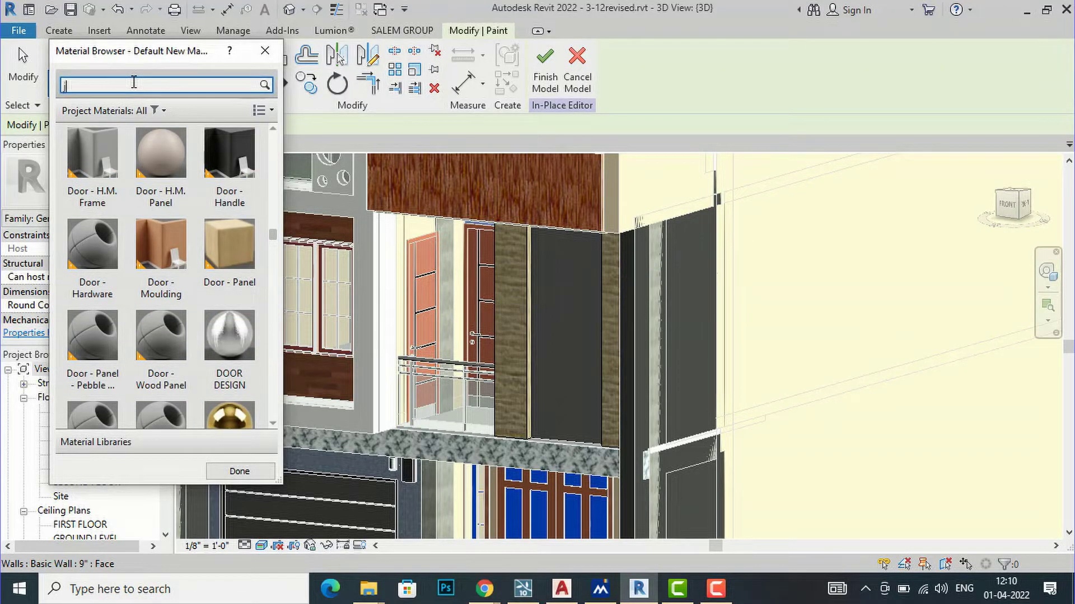
pyautogui.write('jaa')
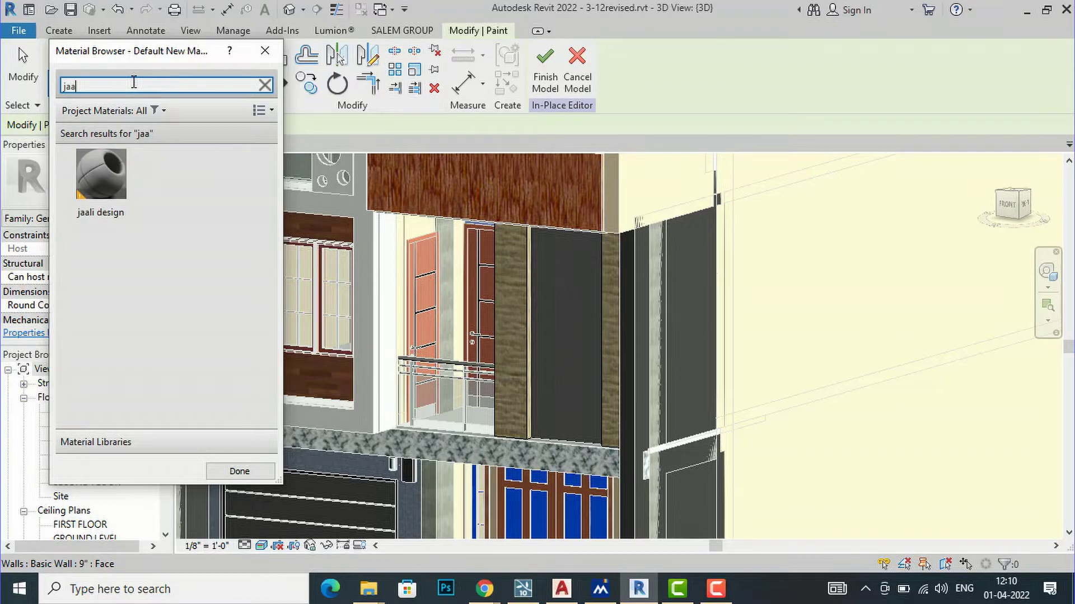
pyautogui.click(112, 173)
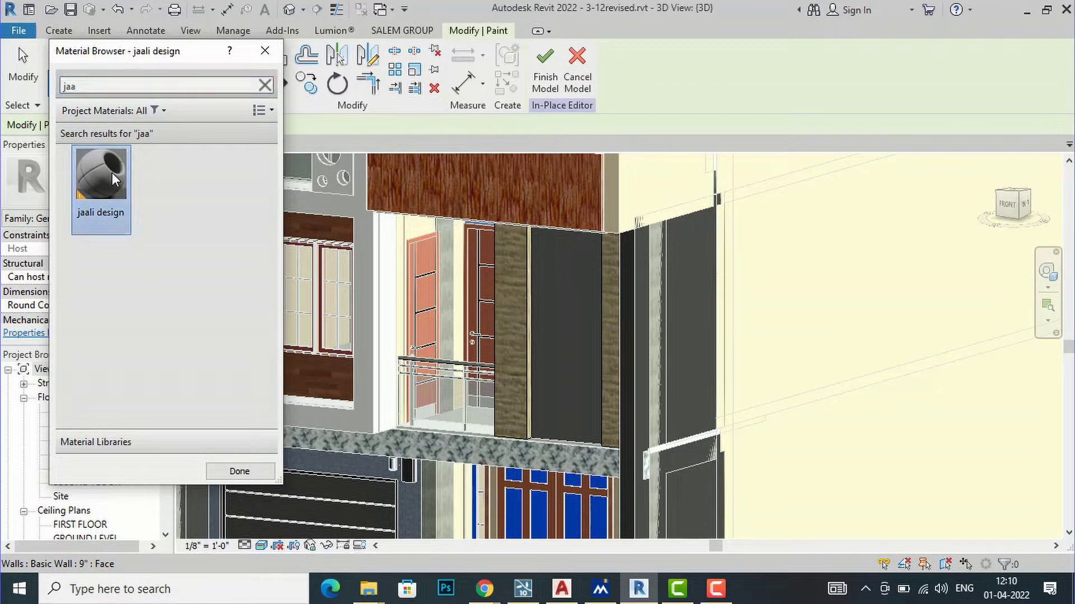
pyautogui.click(557, 356)
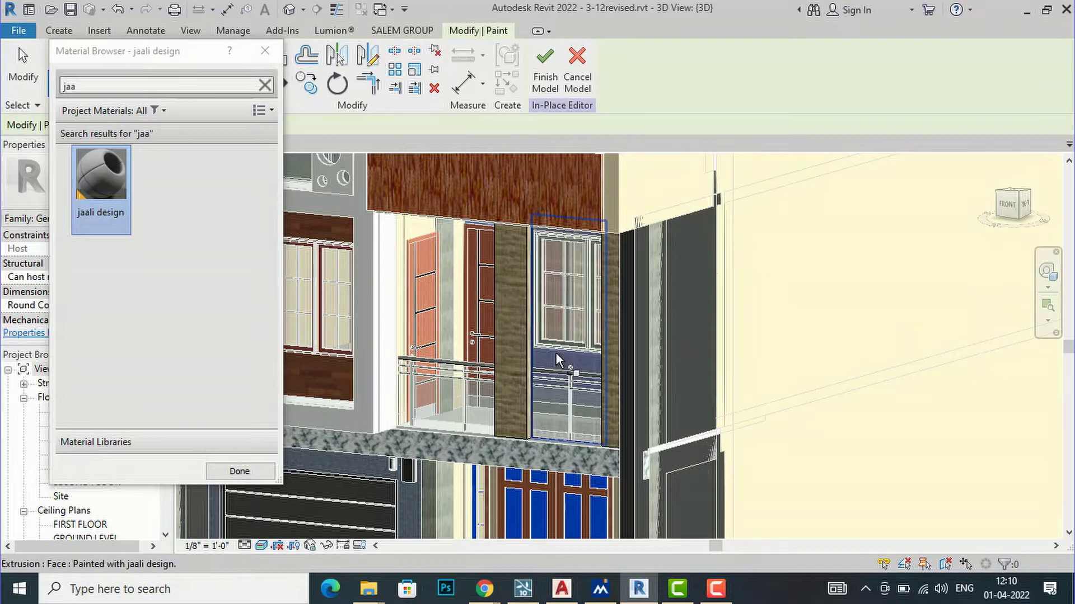
pyautogui.click(239, 472)
pyautogui.press('Escape')
# - Inspect the cutout pattern on the painted balcony panel up close and finish the in-place model
pyautogui.scroll(6, 586, 308)
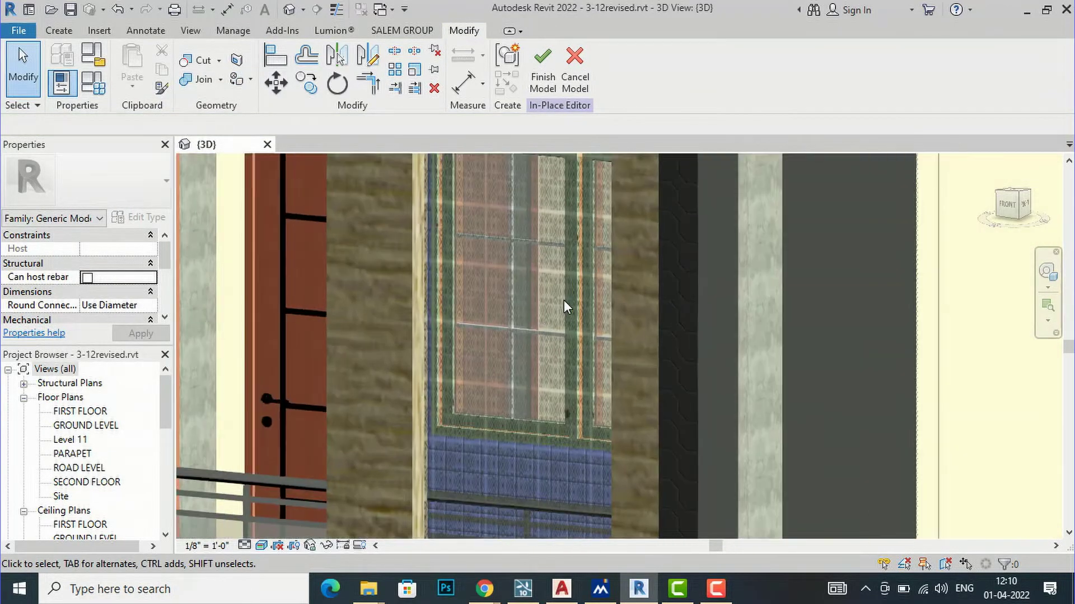
pyautogui.scroll(6, 523, 310)
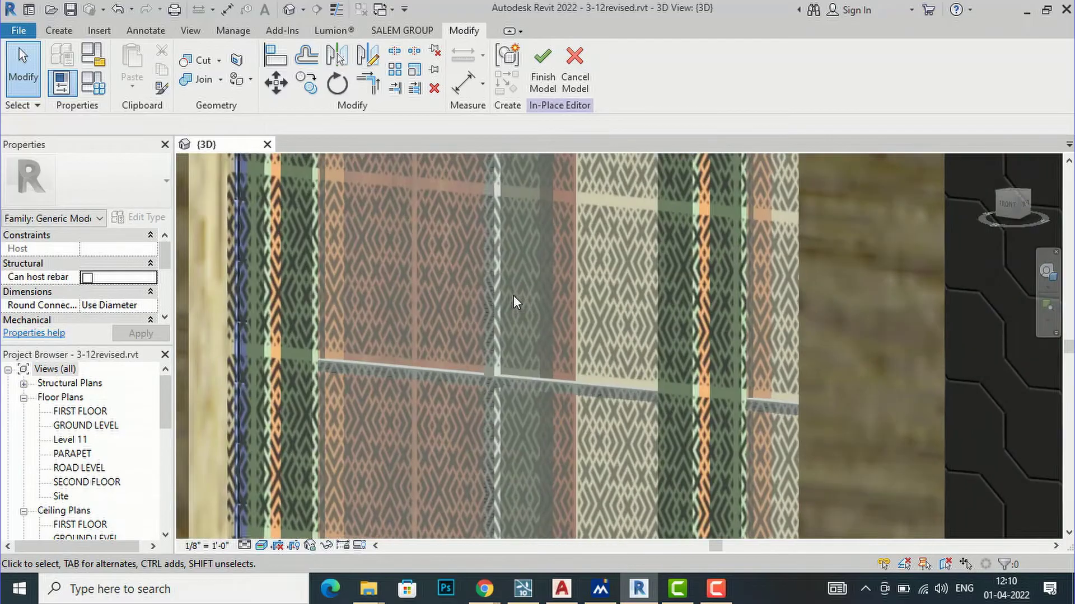
pyautogui.scroll(-6, 512, 295)
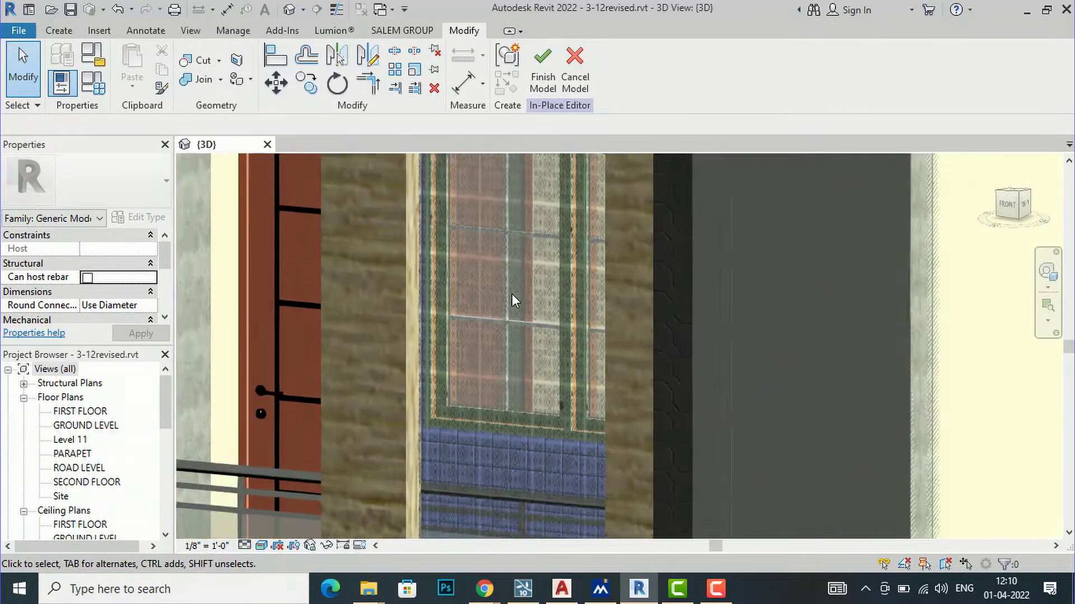
pyautogui.scroll(-3, 513, 295)
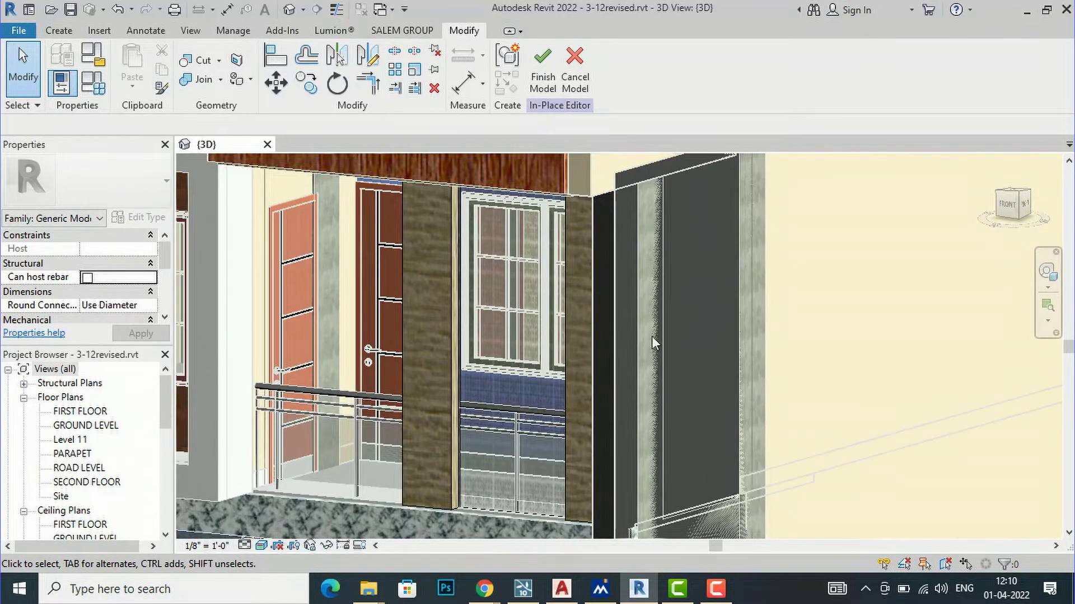
pyautogui.click(546, 87)
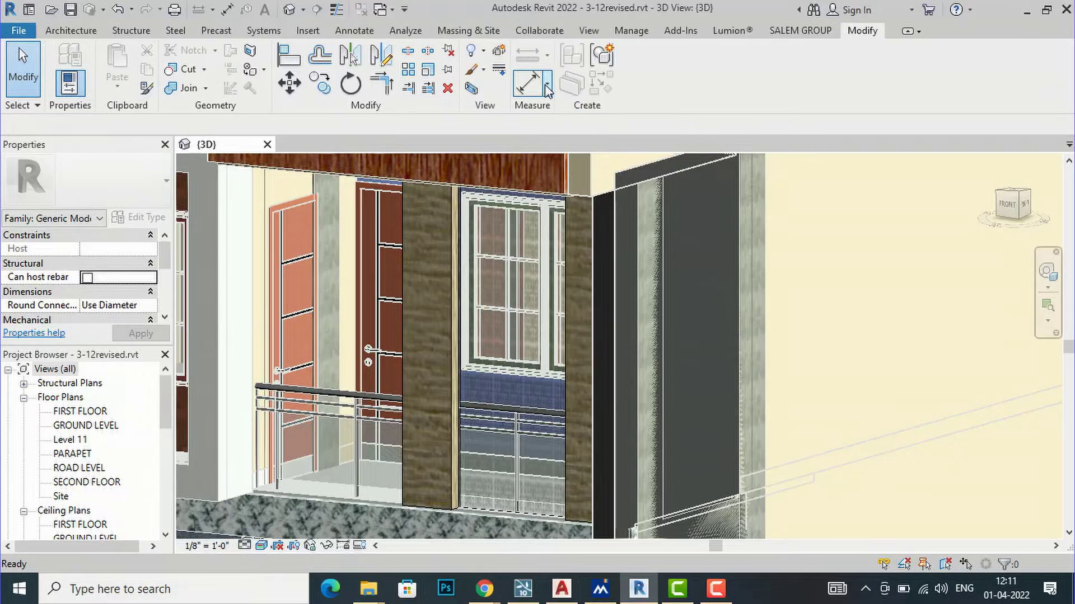
# - Open the jaali design material's cutout image in the Texture Editor and go to its Scale settings
pyautogui.scroll(2, 514, 496)
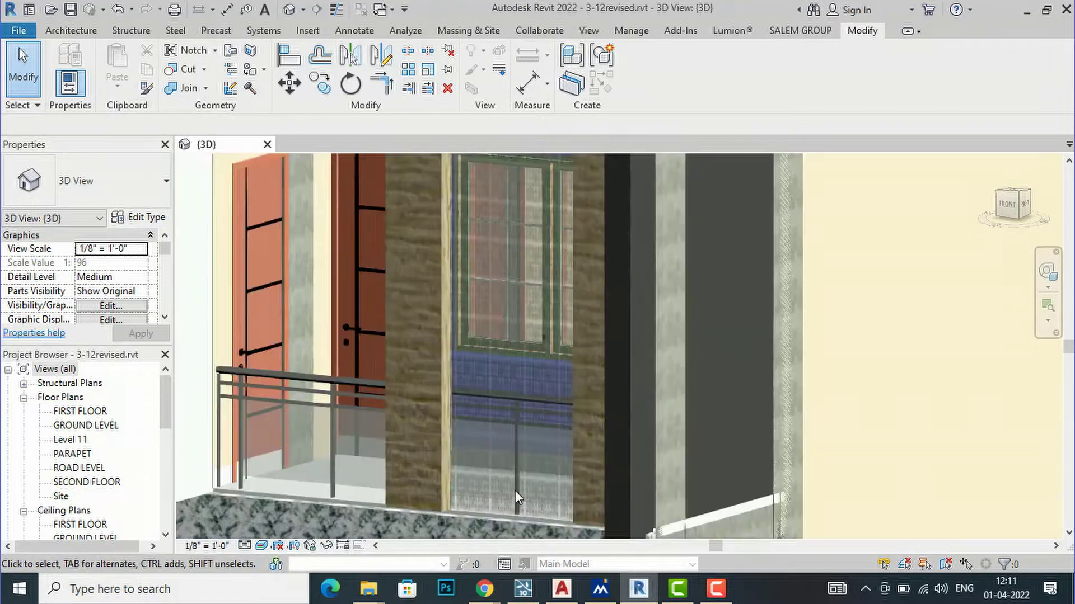
pyautogui.scroll(5, 514, 493)
pyautogui.scroll(-6, 457, 429)
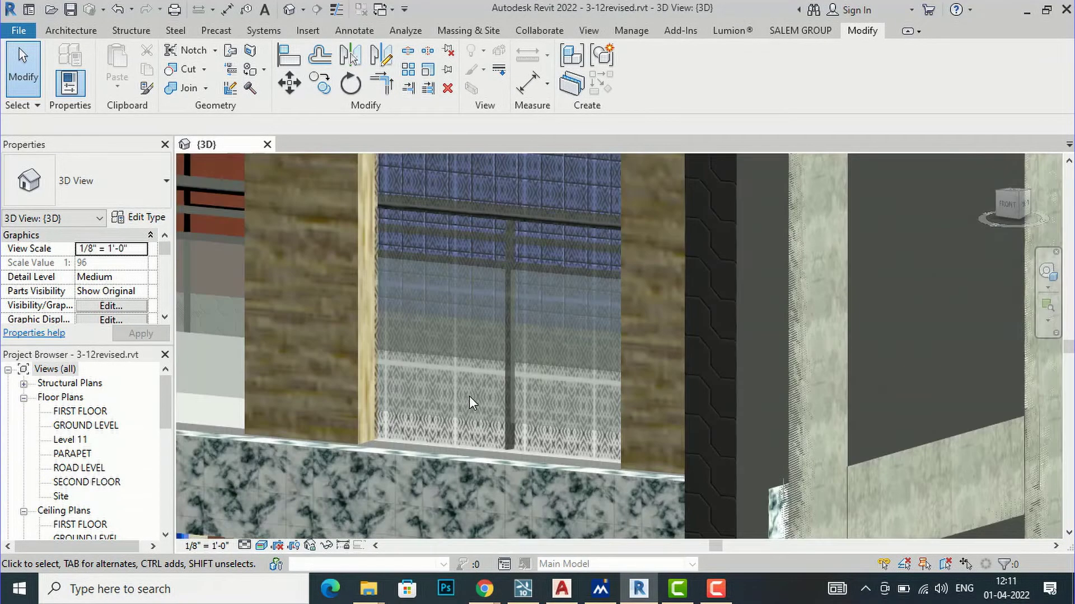
pyautogui.scroll(-3, 471, 415)
pyautogui.scroll(4, 464, 239)
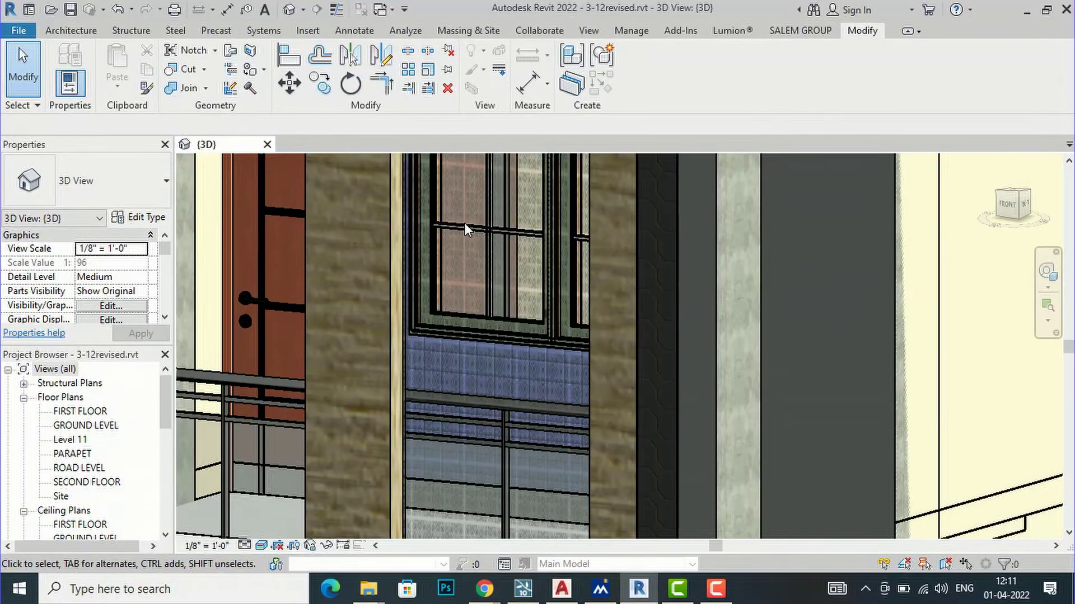
pyautogui.click(641, 36)
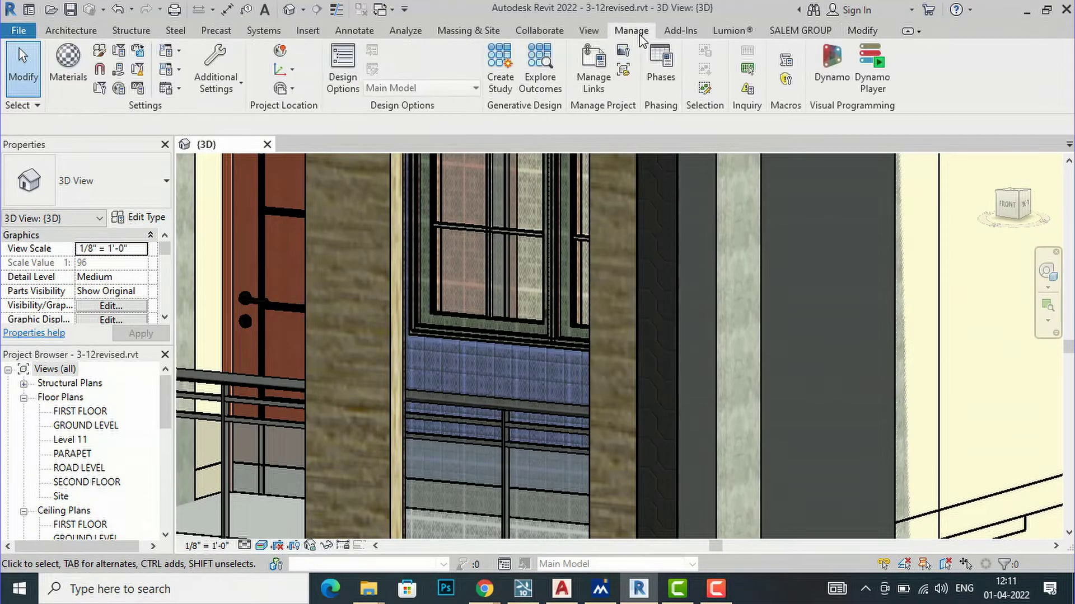
pyautogui.click(78, 76)
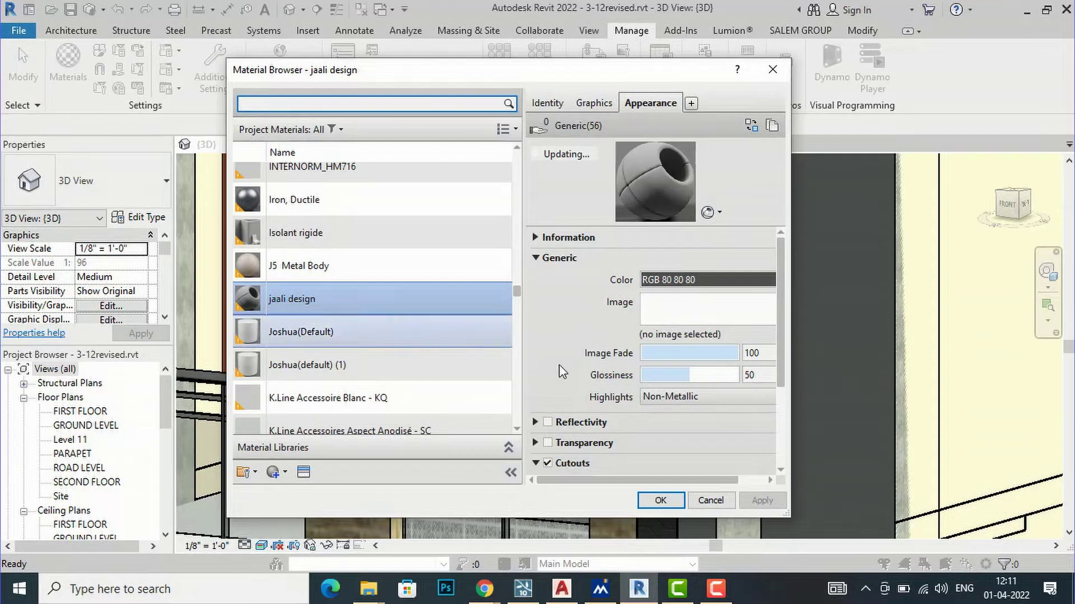
pyautogui.scroll(-2, 727, 435)
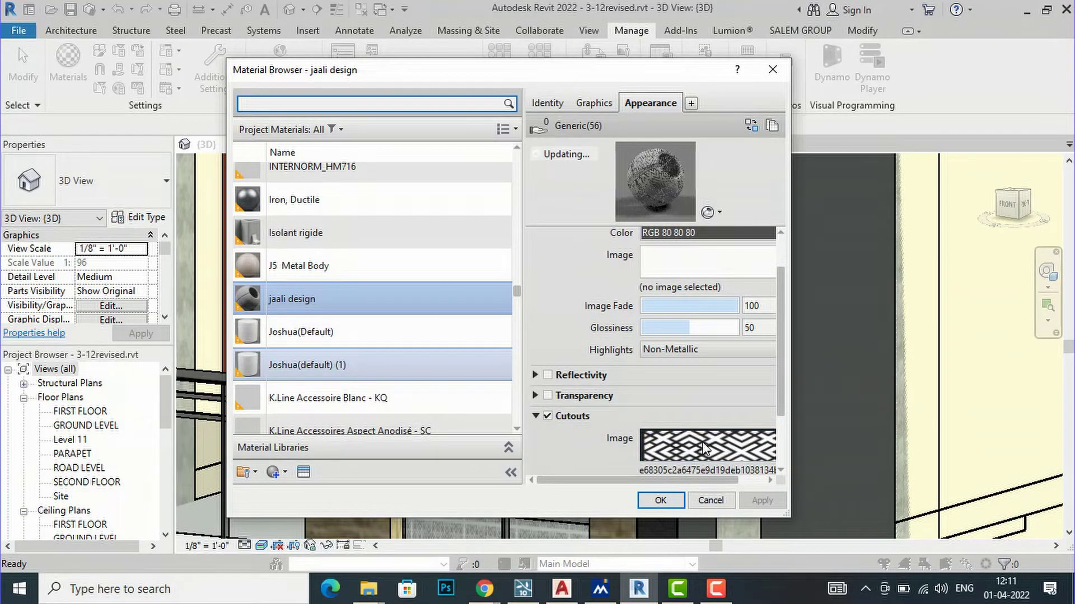
pyautogui.click(702, 442)
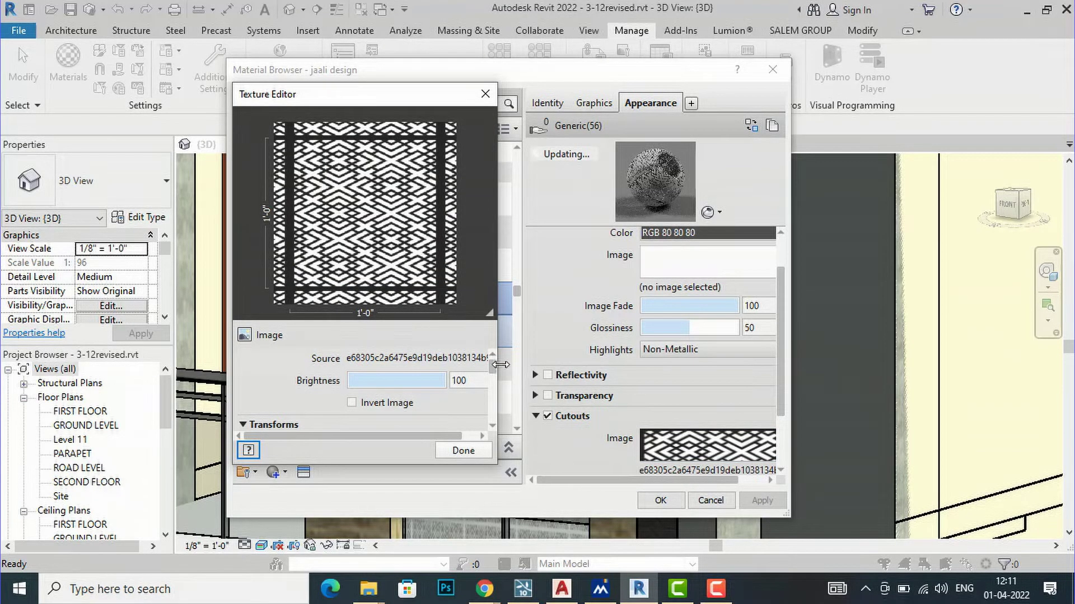
pyautogui.moveTo(494, 366); pyautogui.dragTo(513, 407)
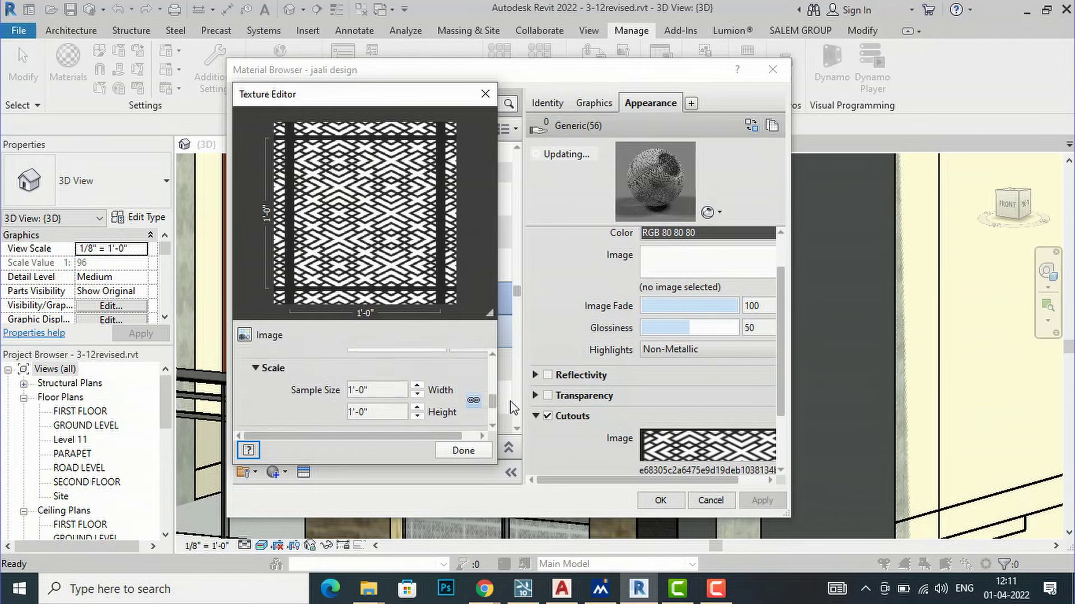
# - Unlink the cutout texture's sample width and height, set them to 3'-0" and 8'-0", and apply the material change
pyautogui.click(474, 402)
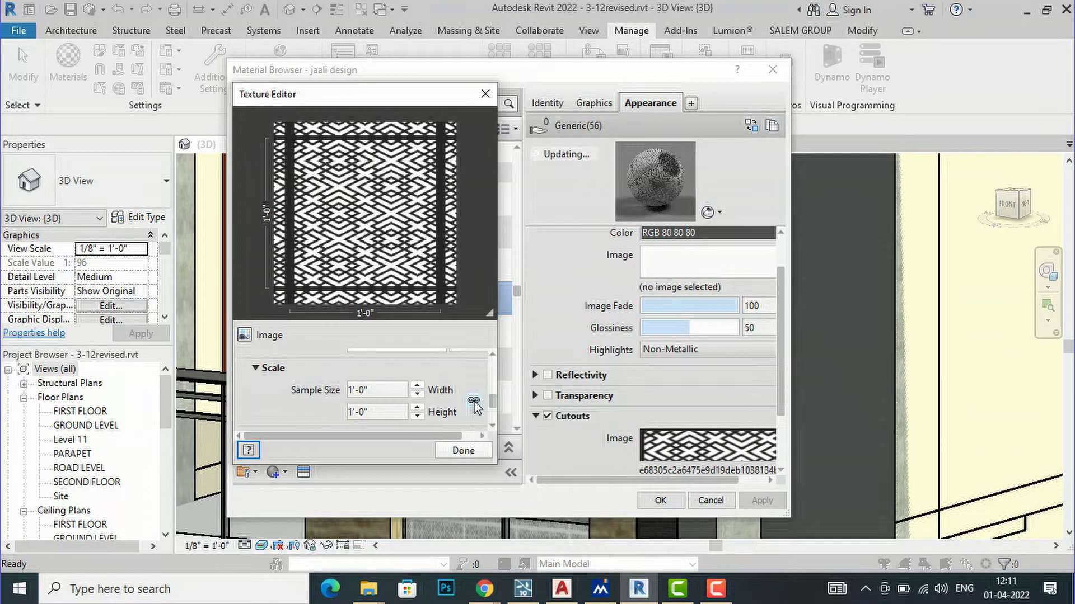
pyautogui.doubleClick(384, 386)
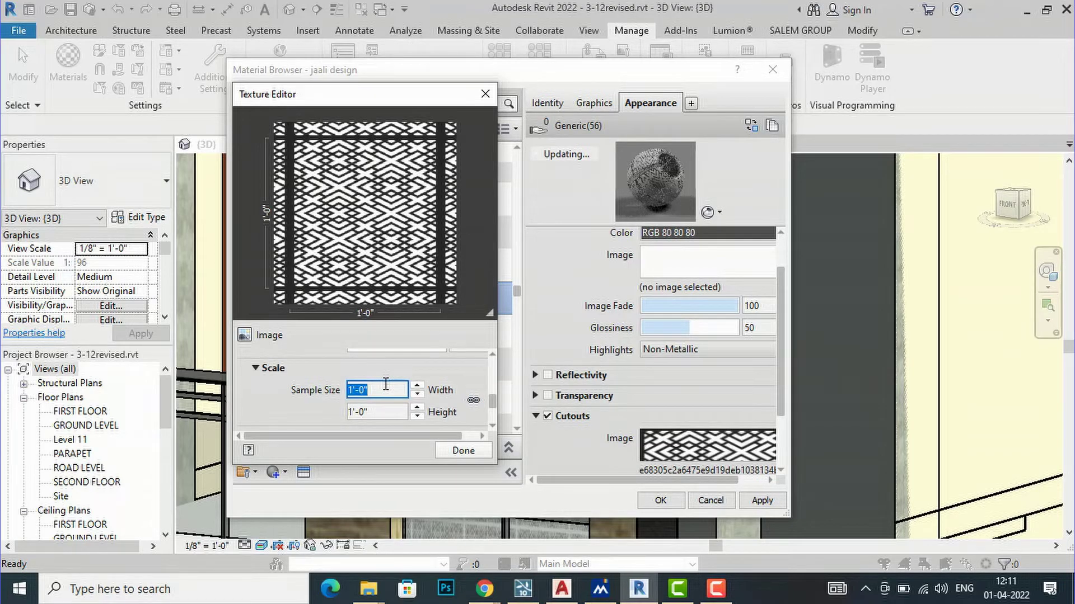
pyautogui.write('3')
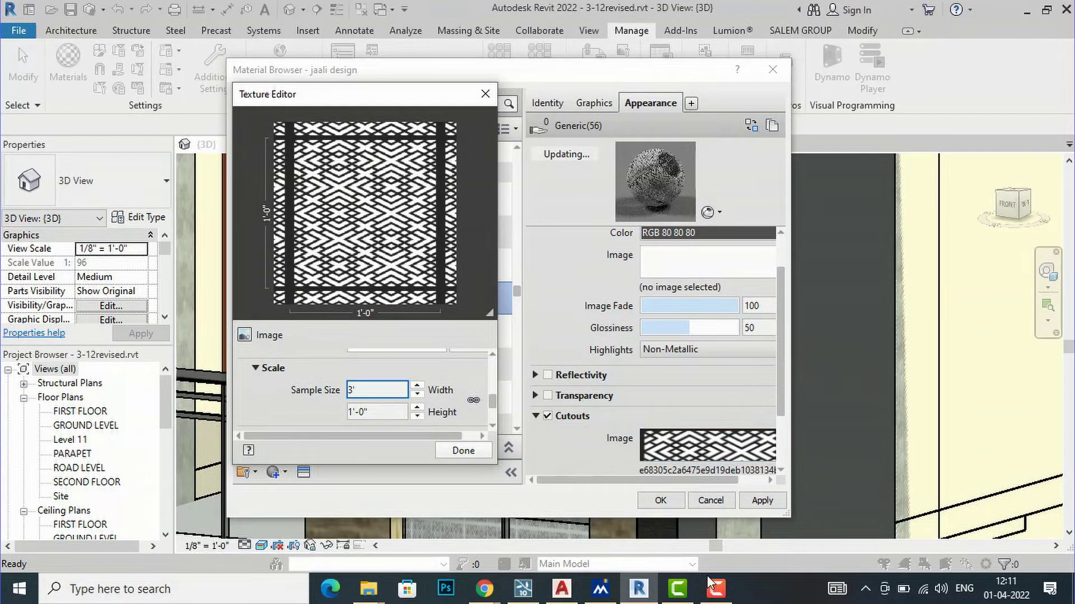
pyautogui.press('Tab')
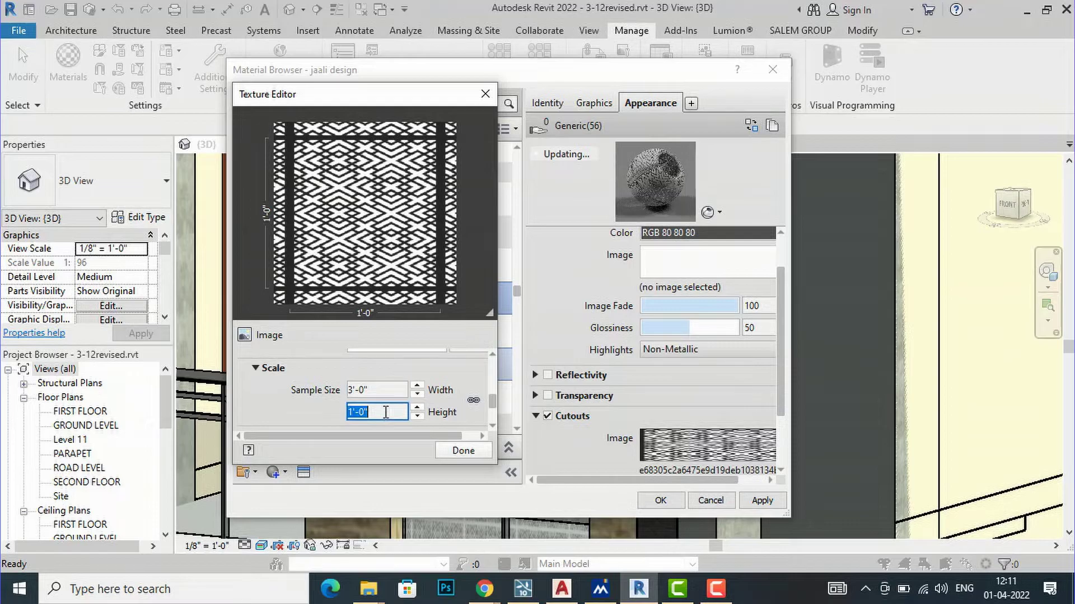
pyautogui.write('8')
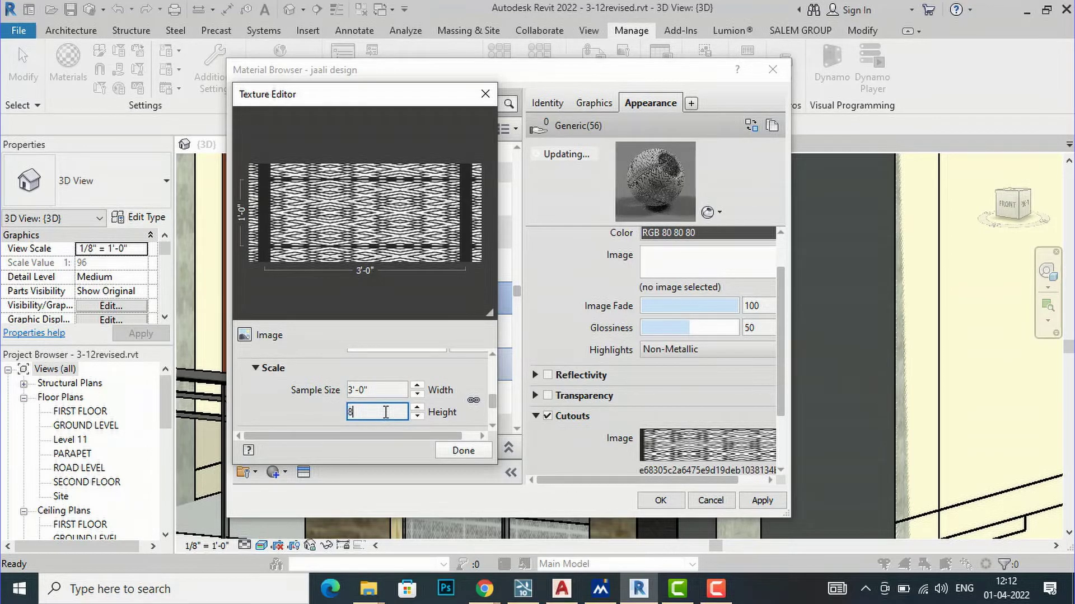
pyautogui.write("'")
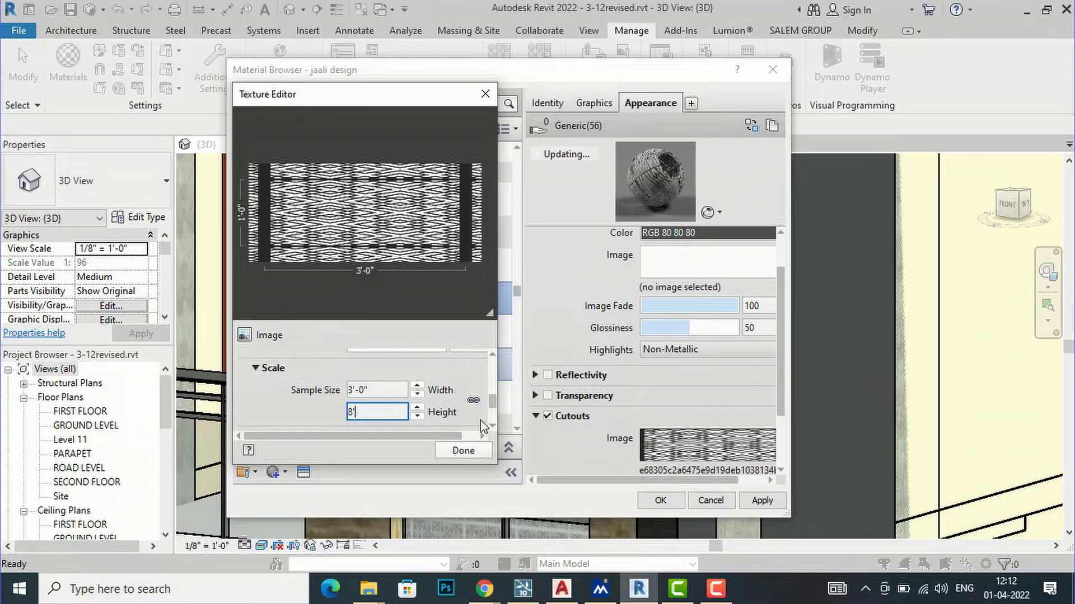
pyautogui.click(451, 450)
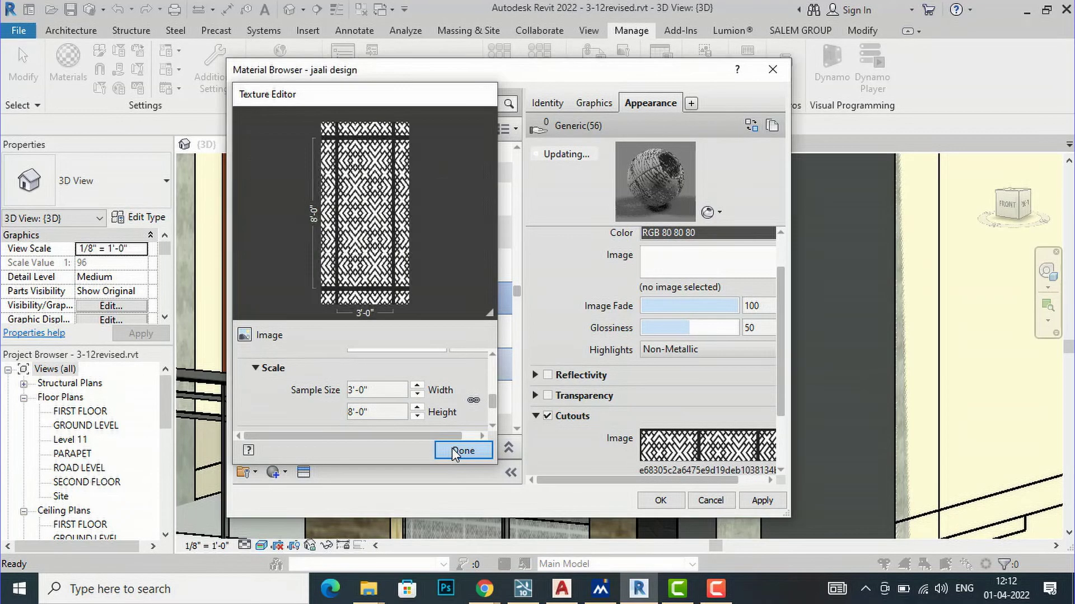
pyautogui.click(762, 501)
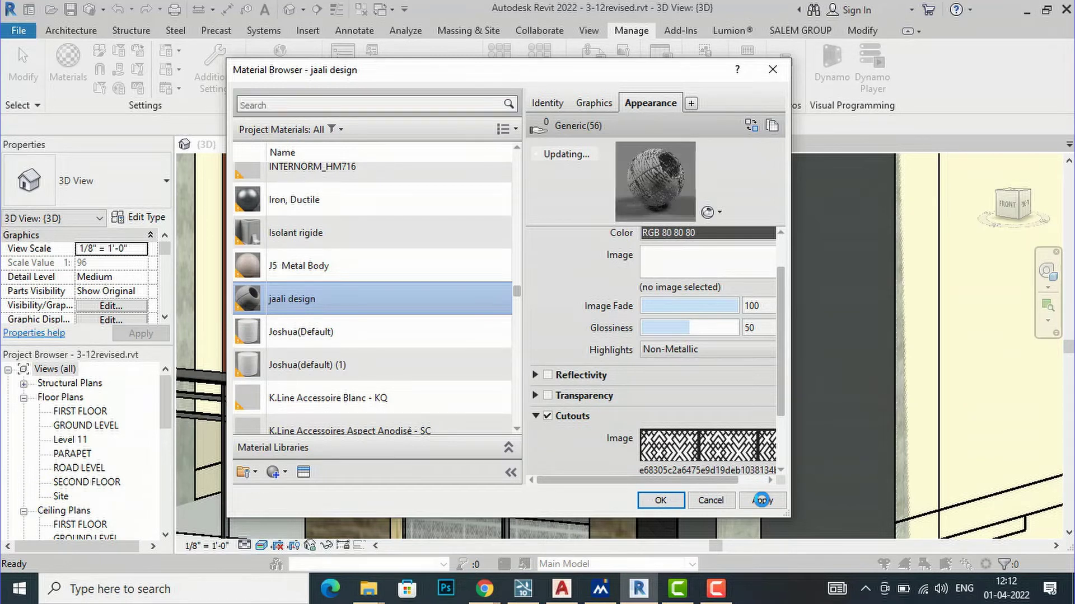
pyautogui.click(664, 497)
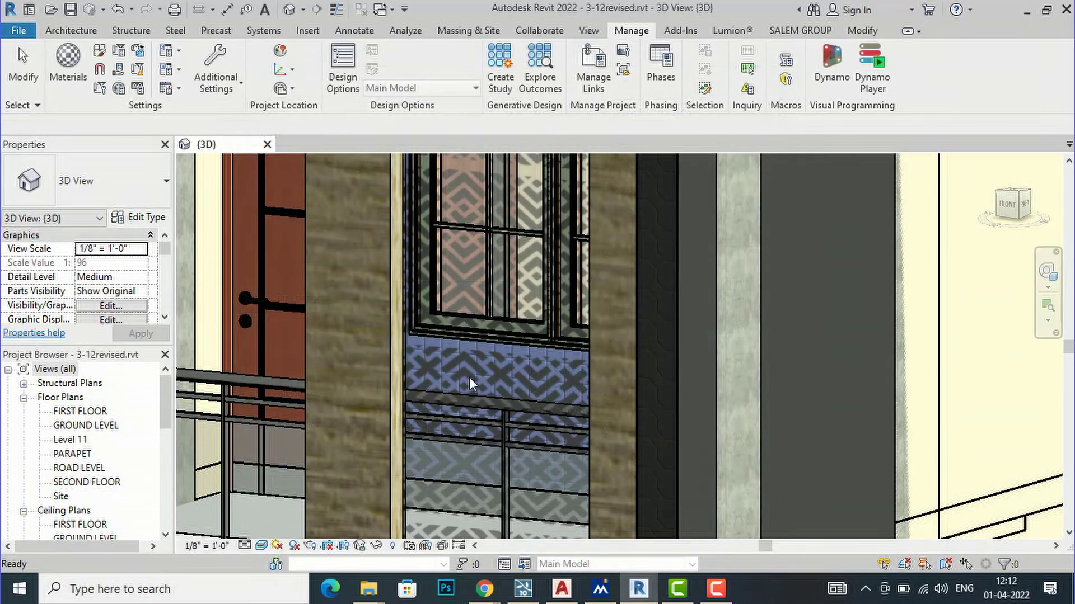
# - Examine the rescaled jaali cutout pattern on the first-floor balcony panel from near and far
pyautogui.scroll(-4, 456, 350)
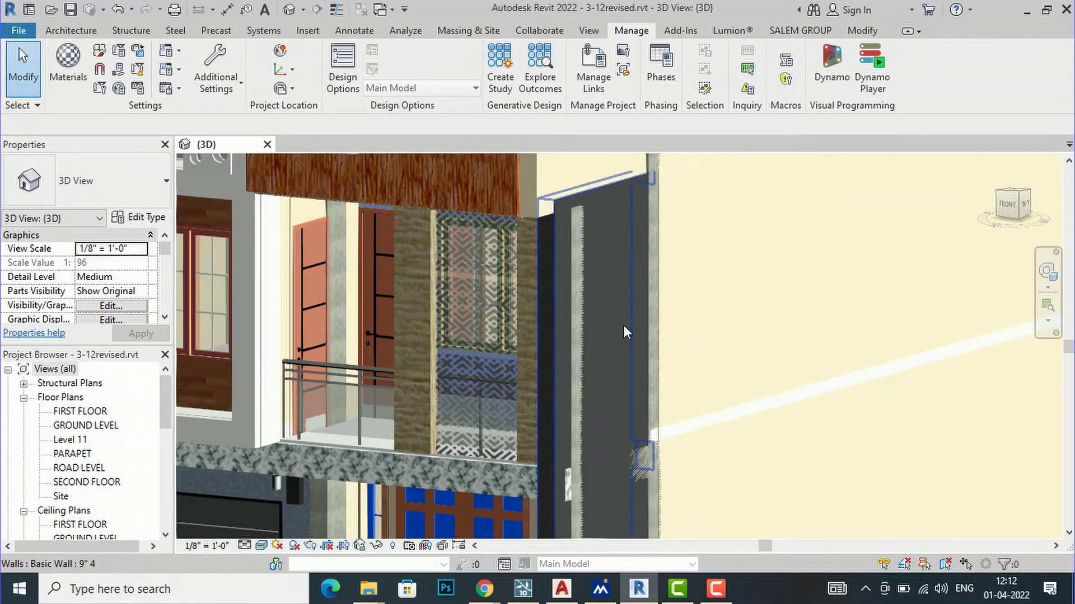
pyautogui.scroll(6, 465, 358)
pyautogui.scroll(-6, 457, 336)
pyautogui.scroll(7, 474, 331)
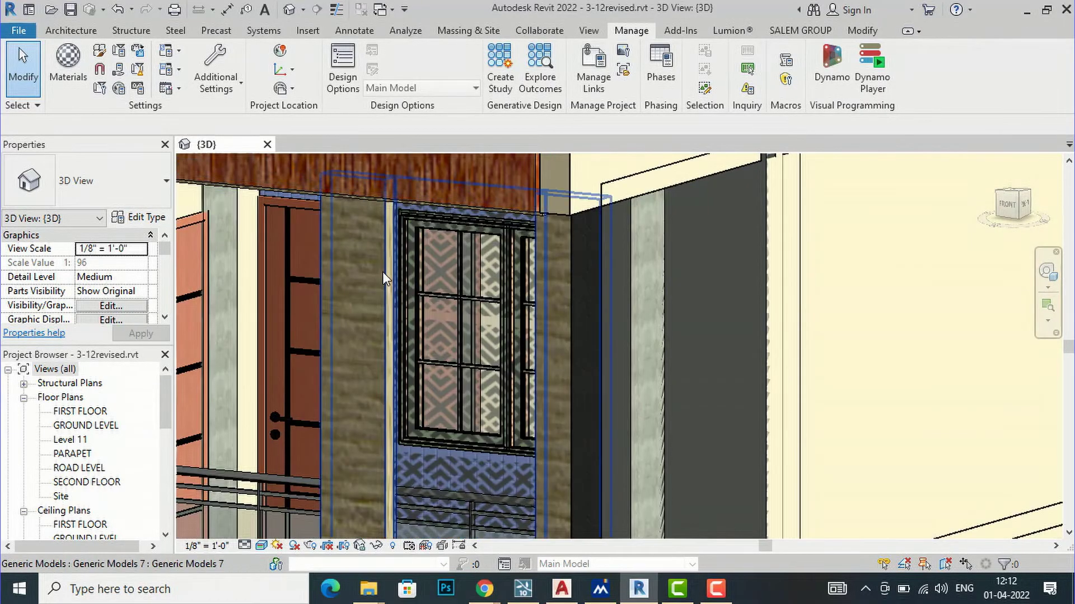
pyautogui.scroll(-2, 495, 302)
pyautogui.scroll(6, 471, 465)
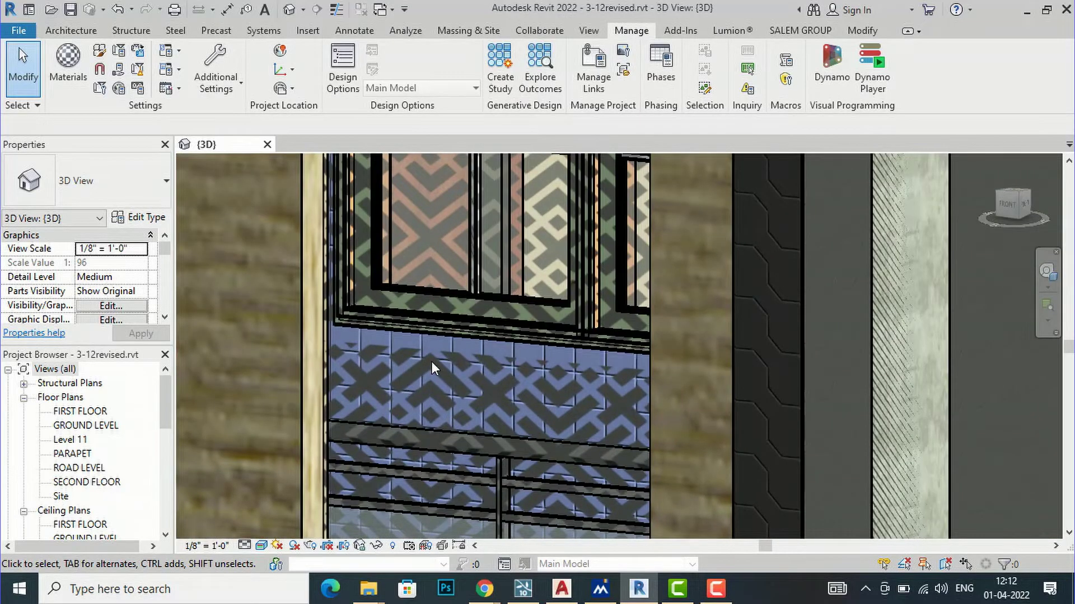
pyautogui.scroll(-5, 448, 331)
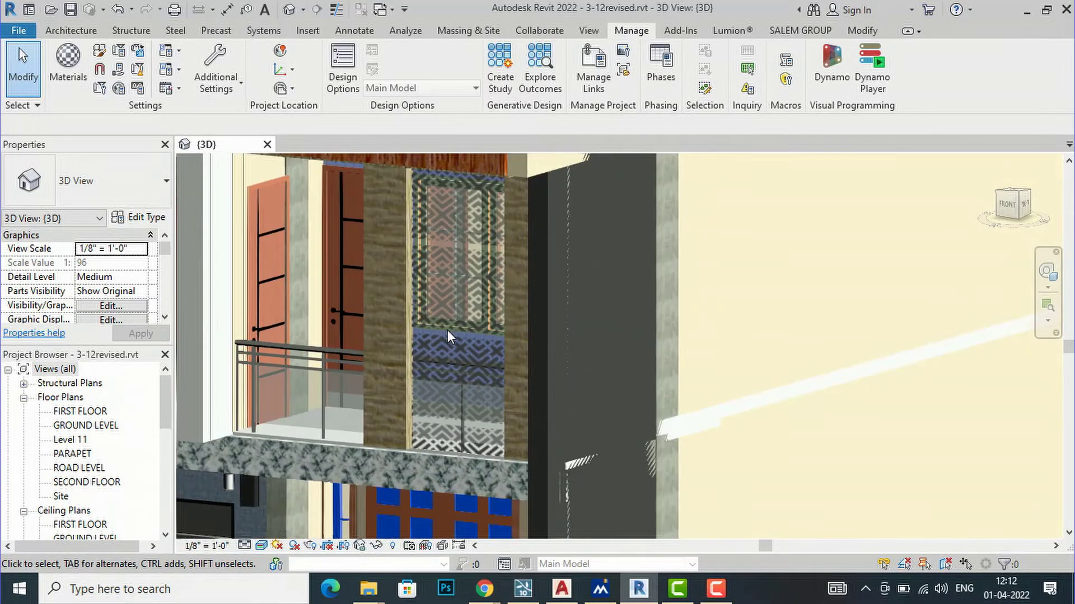
pyautogui.scroll(5, 456, 333)
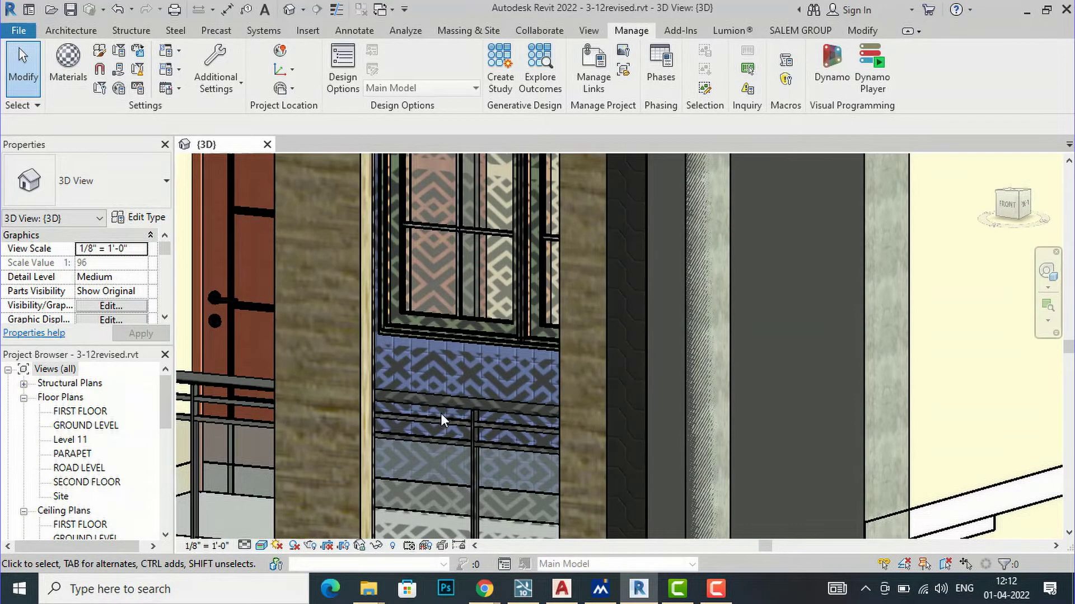
pyautogui.scroll(-3, 445, 389)
pyautogui.scroll(4, 439, 303)
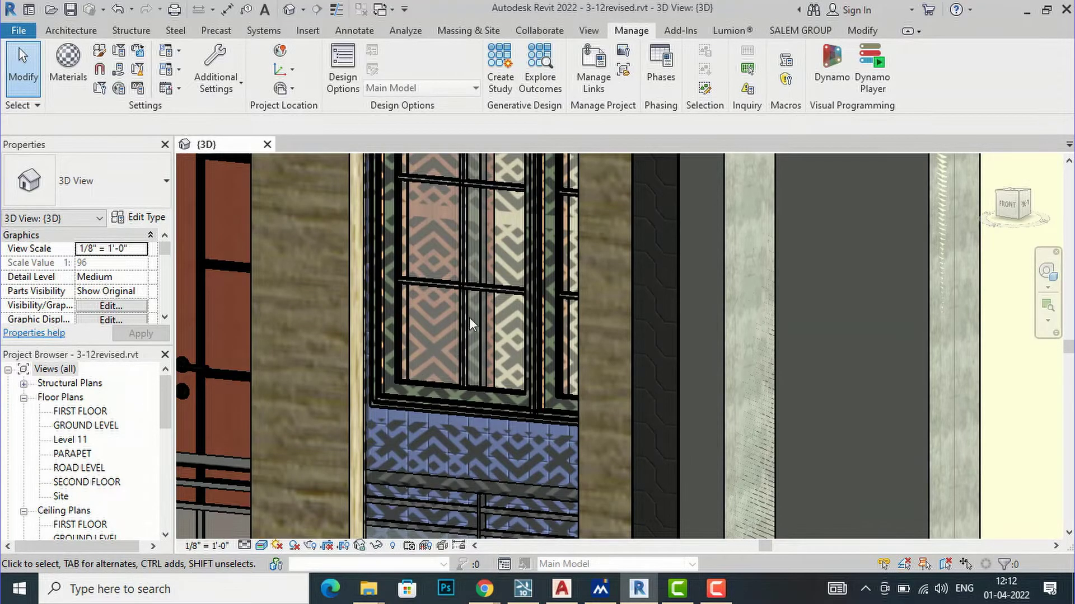
pyautogui.scroll(-3, 472, 314)
pyautogui.scroll(4, 473, 406)
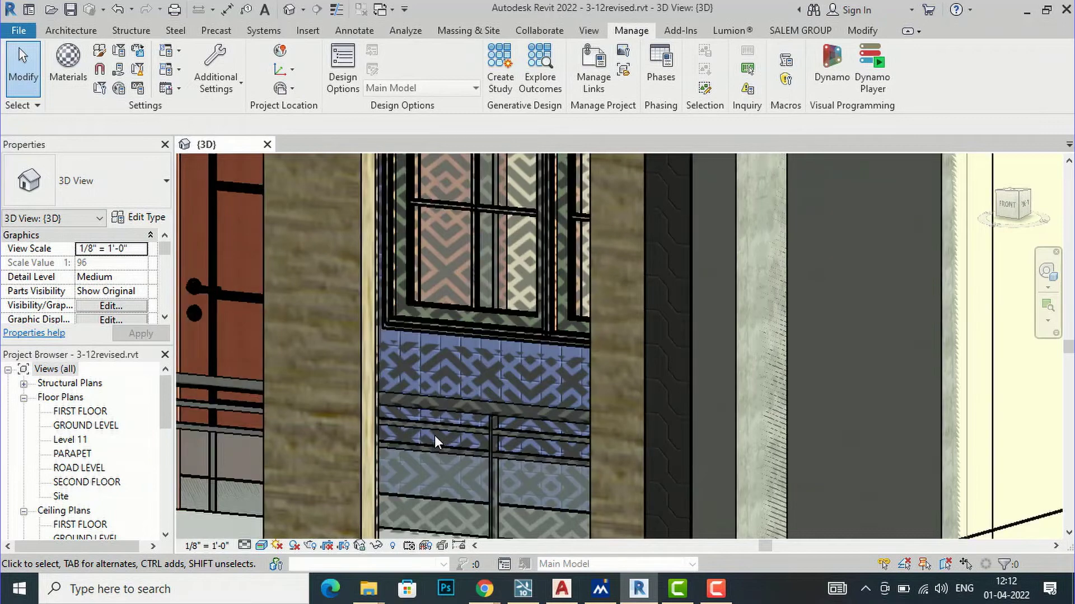
# - Open the jaali design material's cutout image in the Texture Editor
pyautogui.scroll(2, 435, 435)
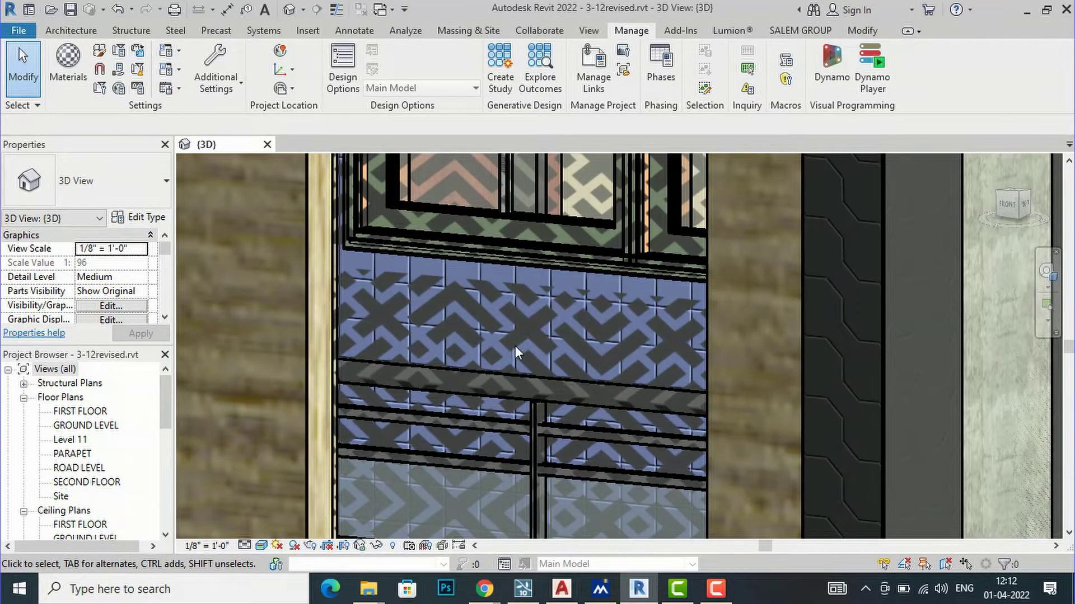
pyautogui.scroll(-5, 515, 347)
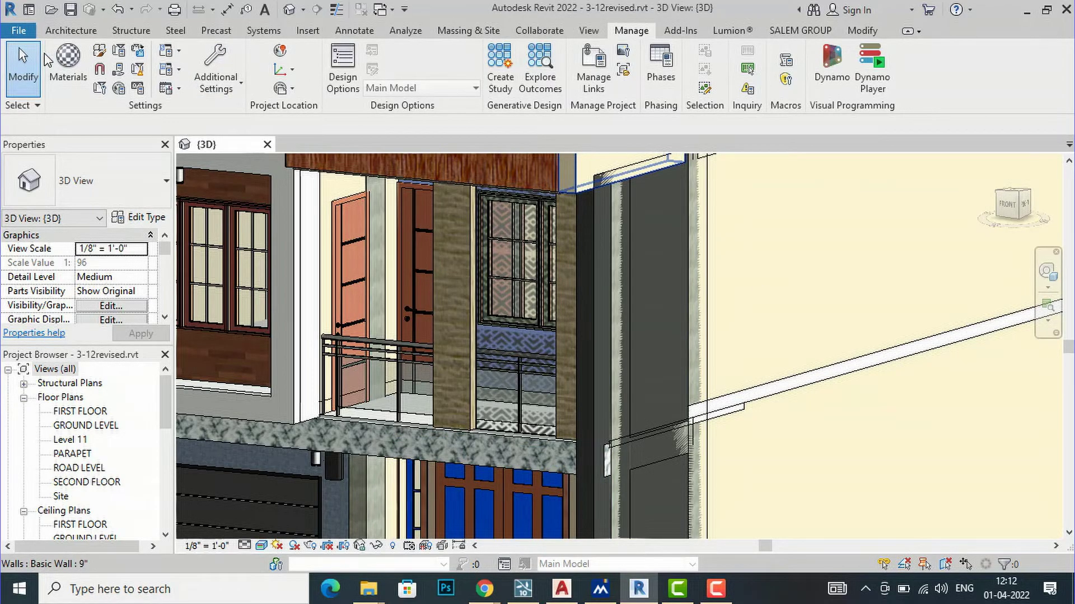
pyautogui.click(79, 61)
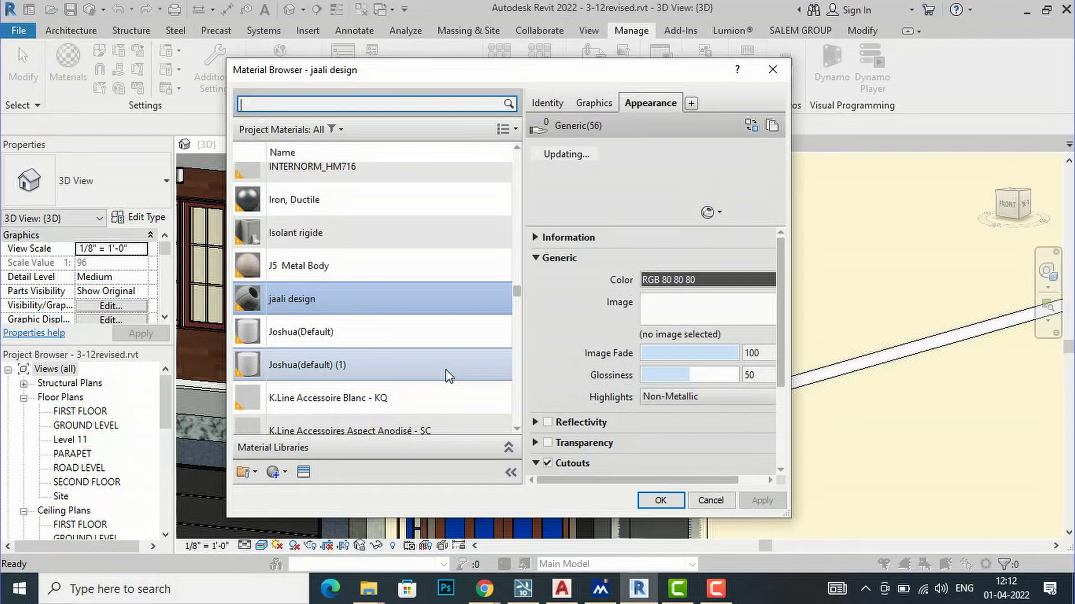
pyautogui.scroll(-1, 651, 416)
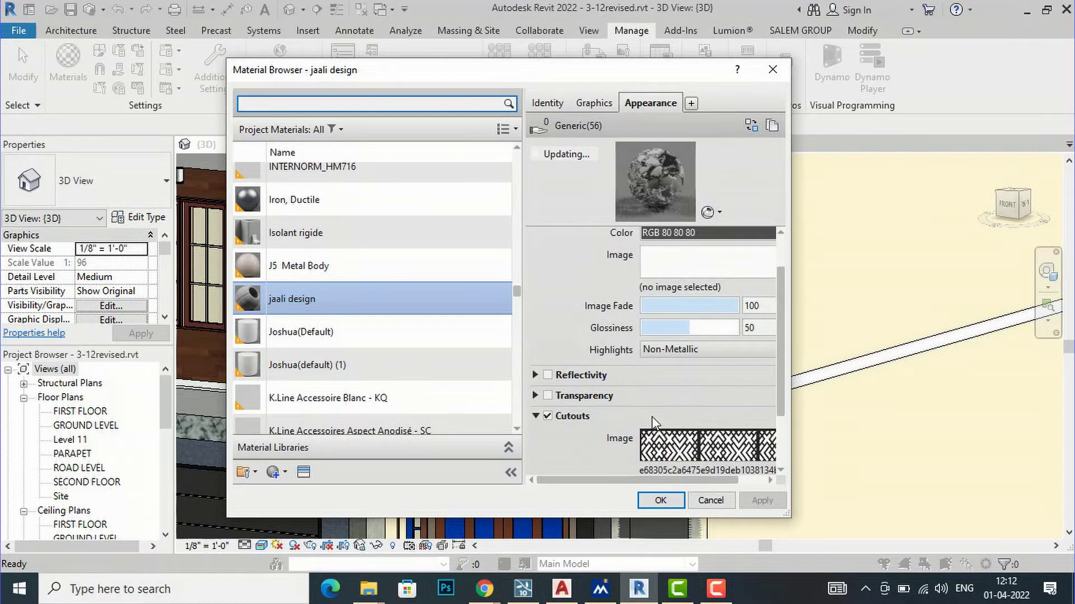
pyautogui.scroll(-1, 652, 416)
pyautogui.click(667, 404)
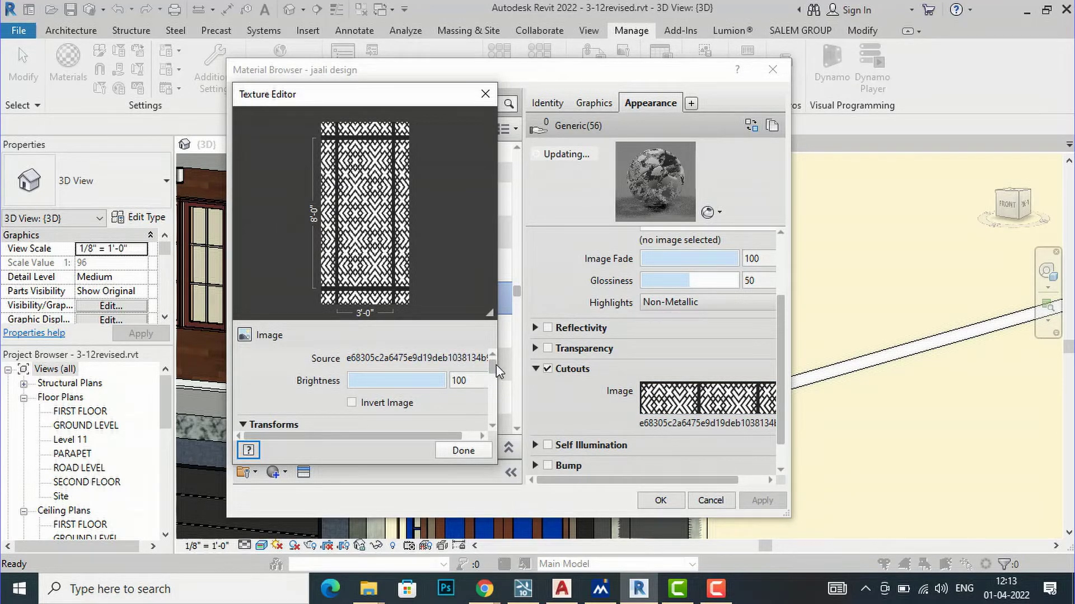
# - Invert the jaali cutout image, finish the texture edit and apply the material change
pyautogui.scroll(-1, 496, 362)
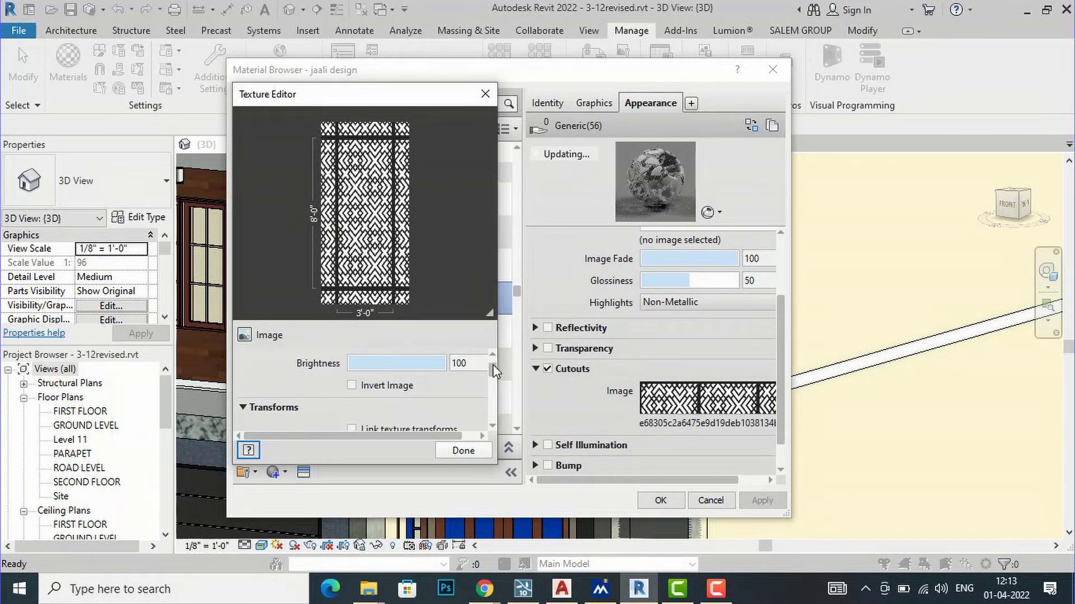
pyautogui.click(351, 385)
pyautogui.click(452, 452)
pyautogui.click(764, 502)
pyautogui.click(669, 499)
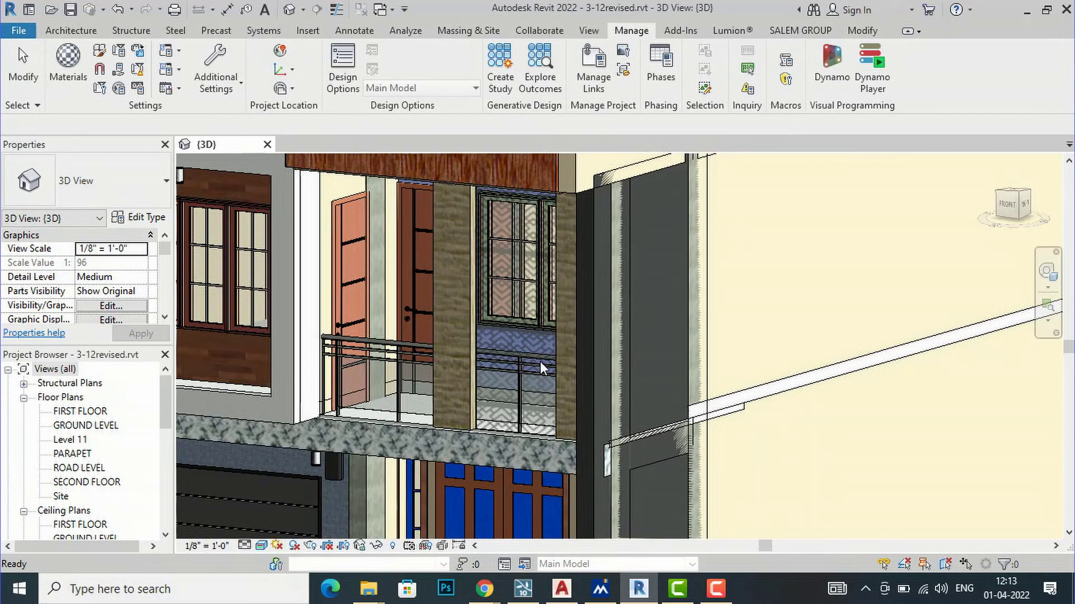
# - Set the jaali design material's generic appearance color to white, RGB 255 255 255, and apply the change
pyautogui.scroll(5, 505, 257)
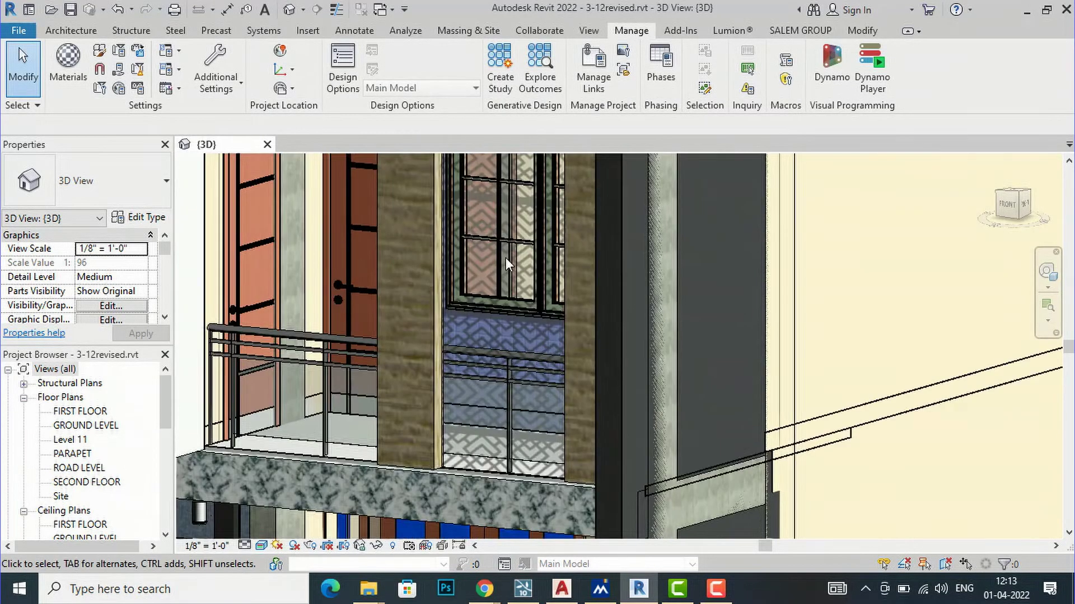
pyautogui.scroll(-5, 500, 238)
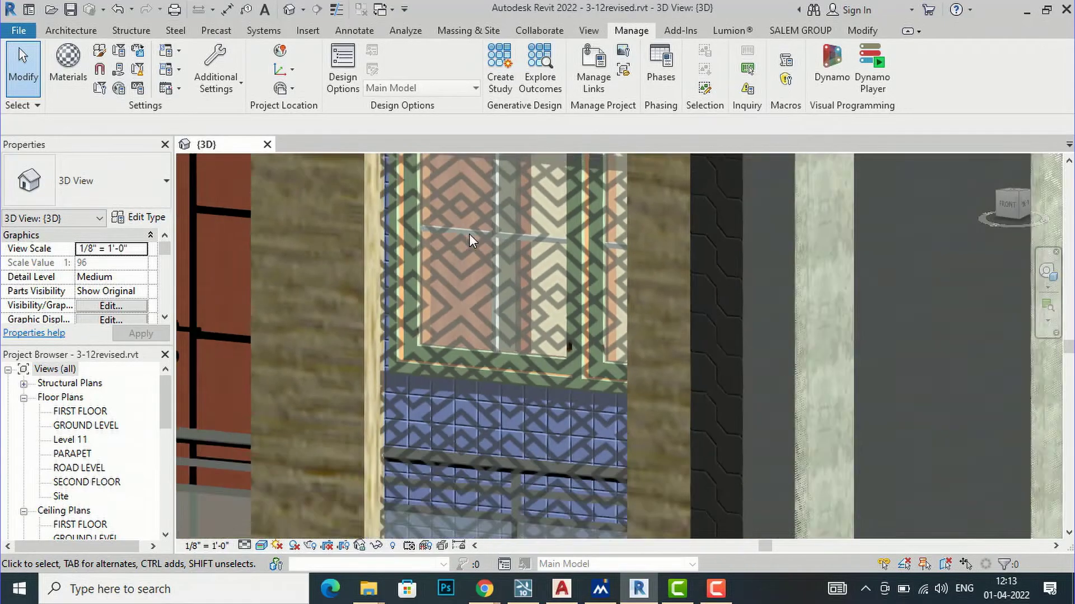
pyautogui.scroll(-3, 447, 241)
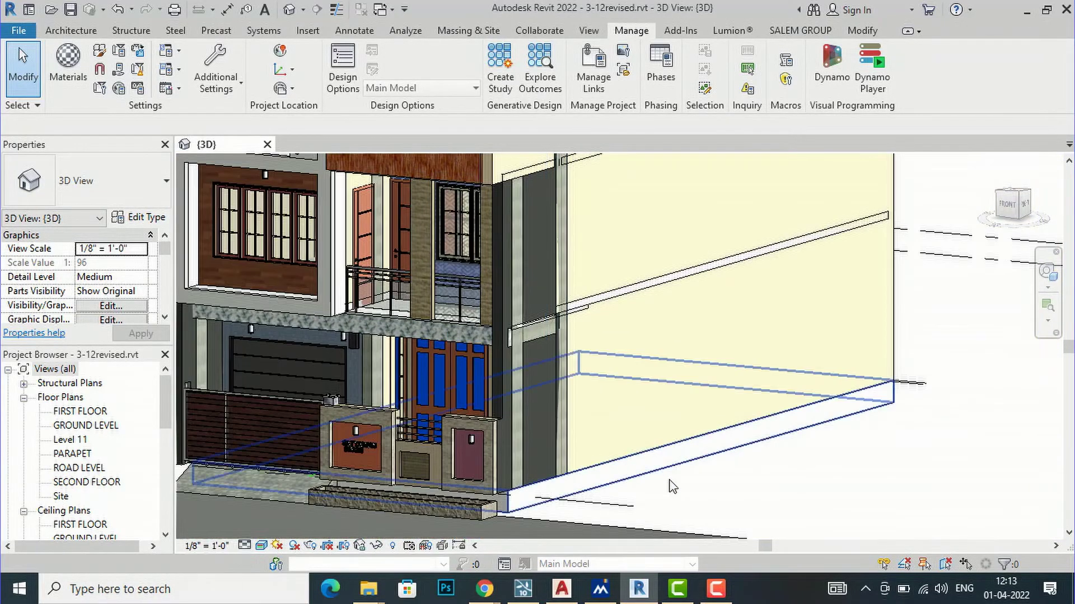
pyautogui.scroll(5, 482, 271)
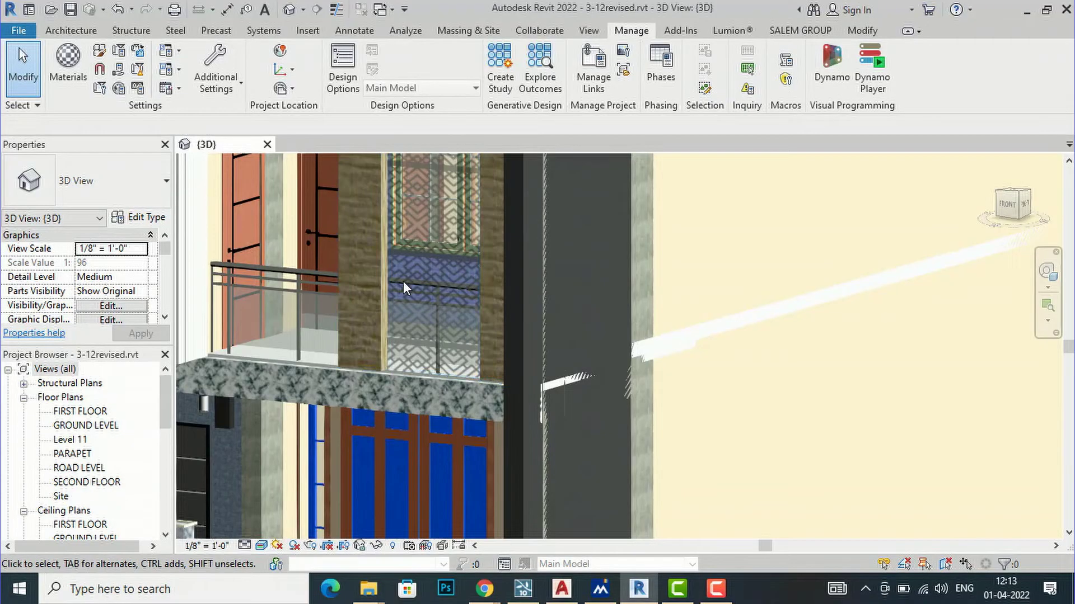
pyautogui.scroll(-5, 495, 481)
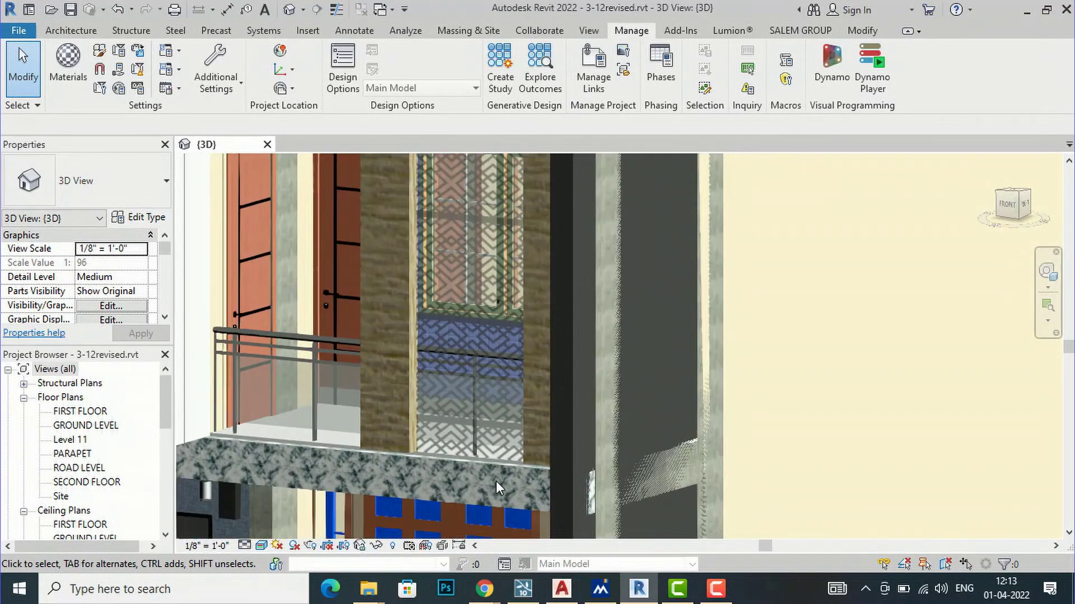
pyautogui.scroll(2, 471, 311)
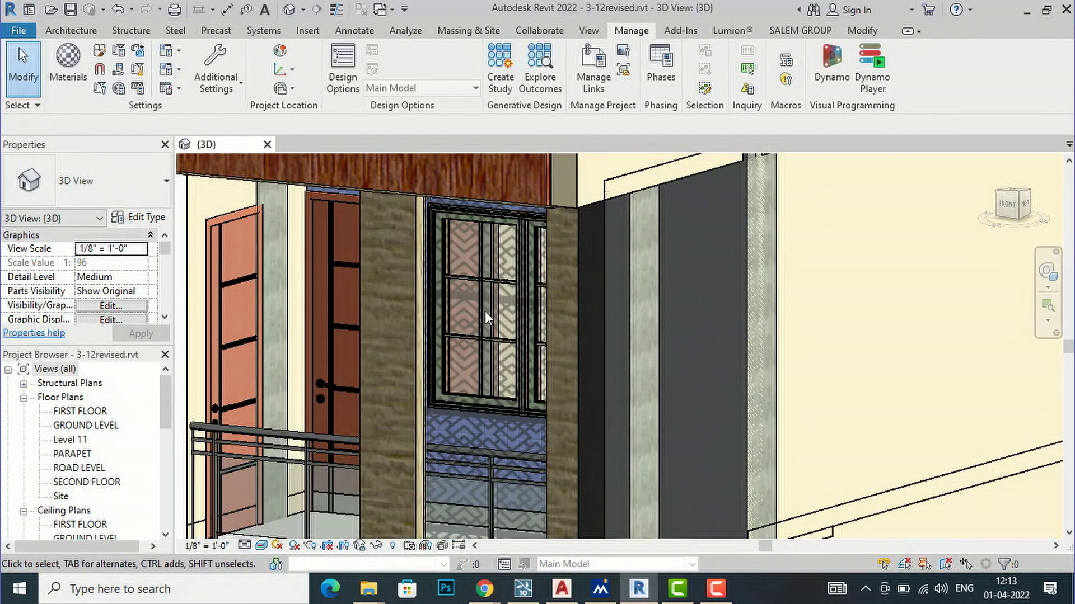
pyautogui.click(59, 58)
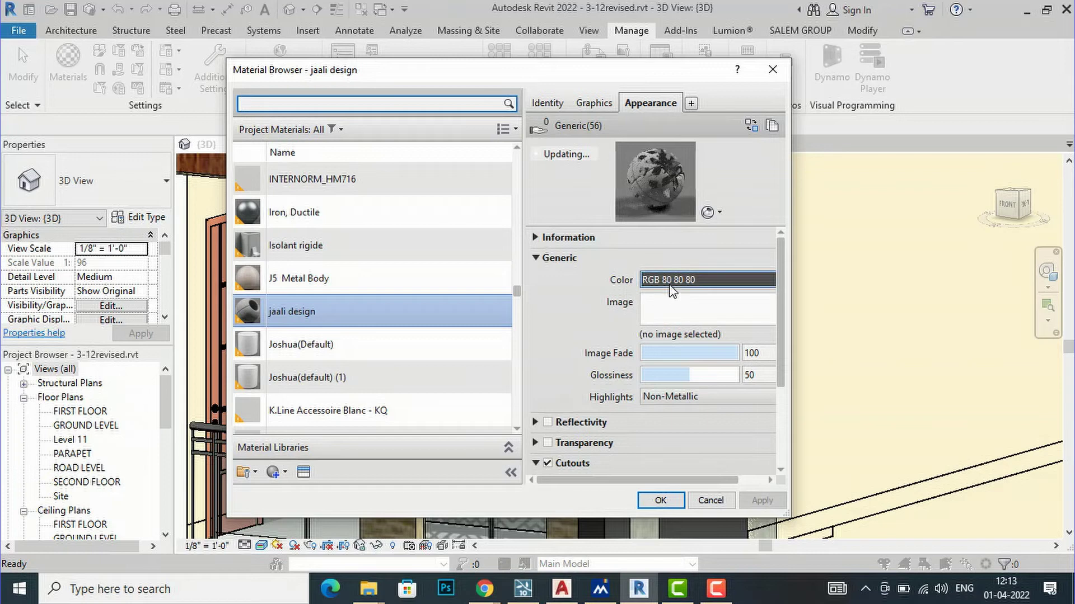
pyautogui.click(711, 276)
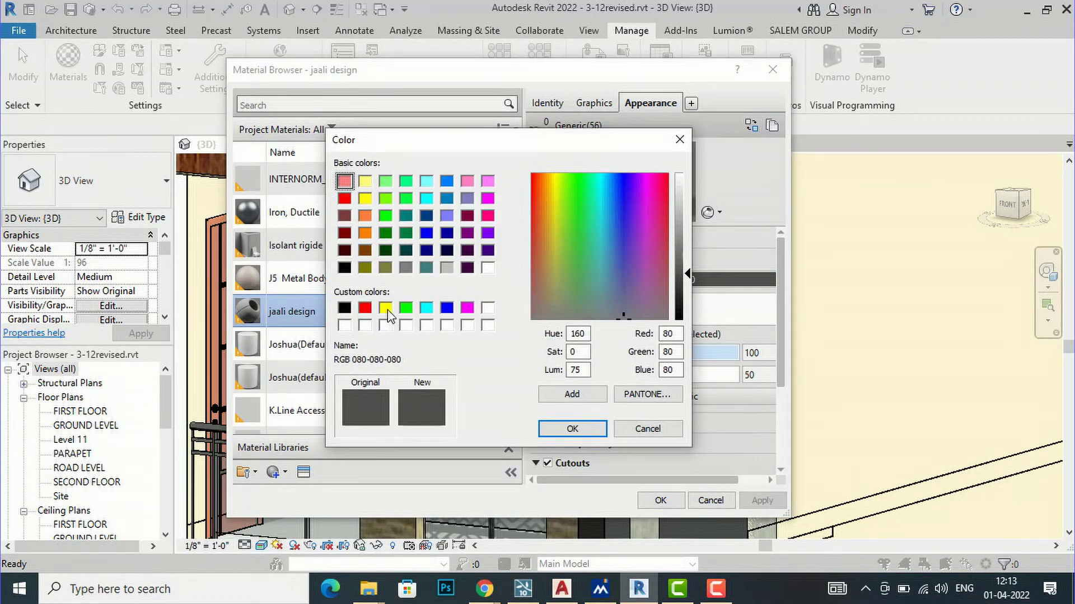
pyautogui.click(345, 325)
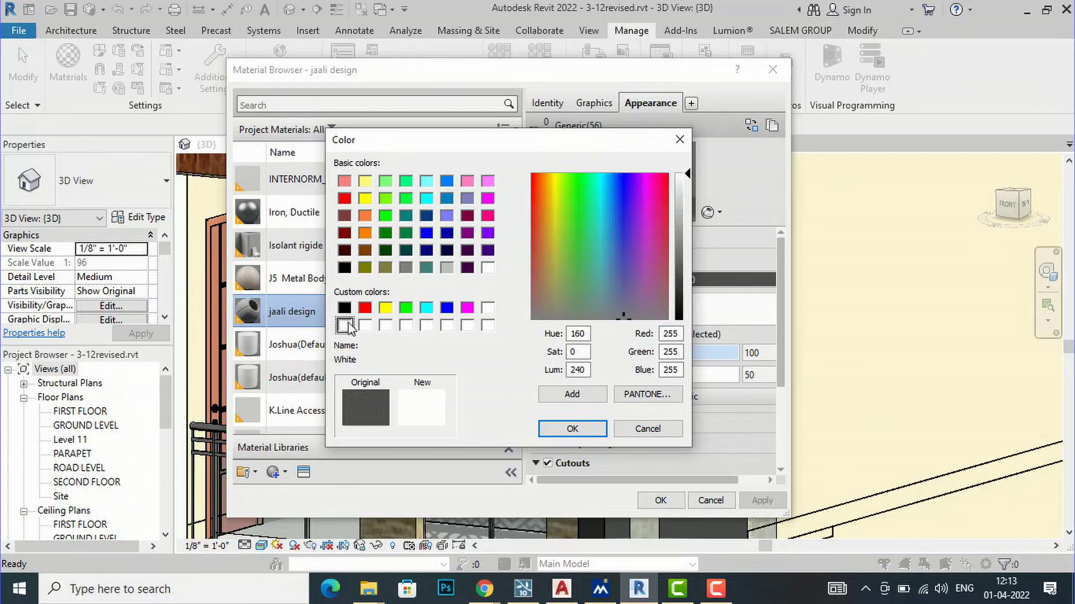
pyautogui.click(572, 429)
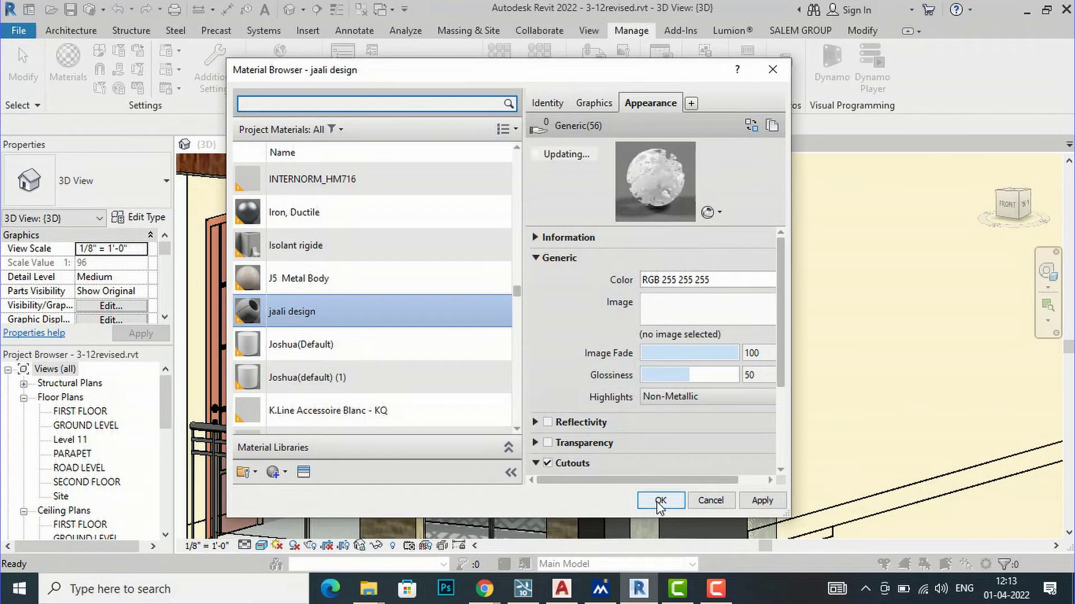
pyautogui.click(761, 500)
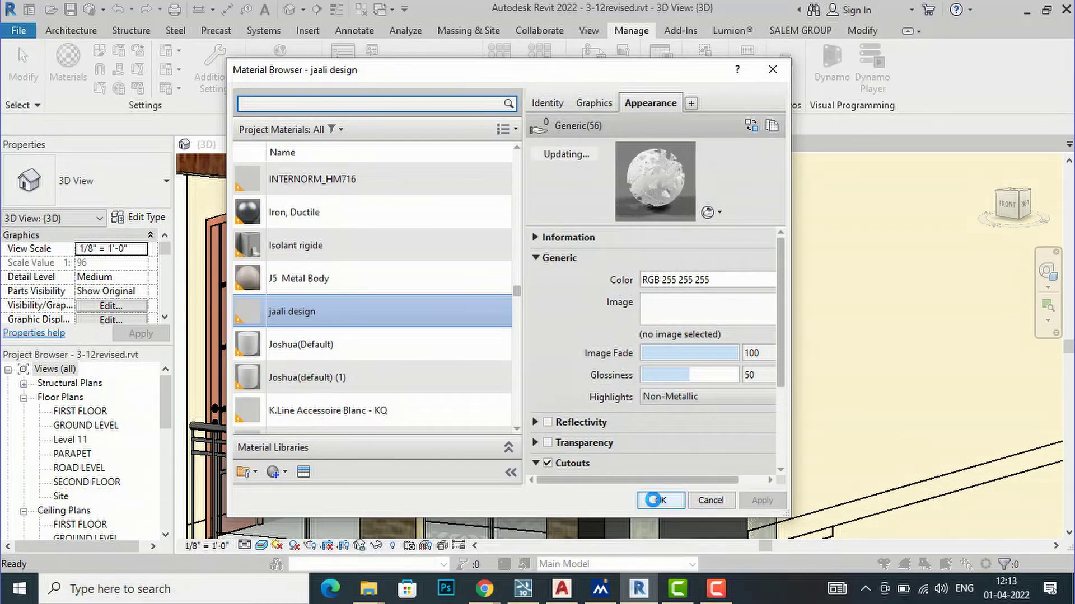
pyautogui.click(659, 500)
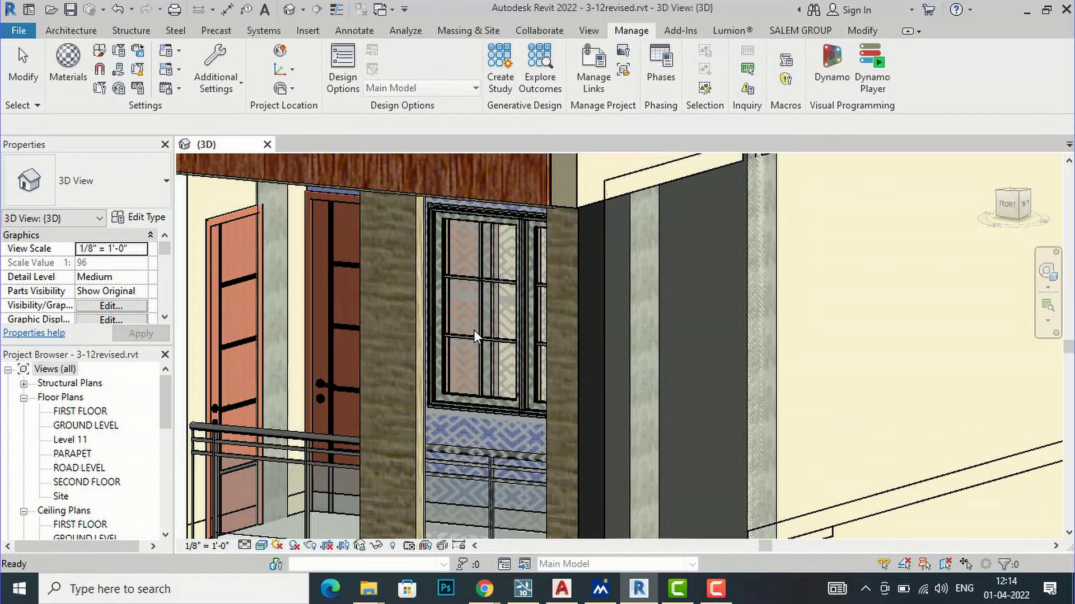
# - Frame the first-floor balcony and jaali panel in the 3D view and render it at Draft quality
pyautogui.scroll(-3, 473, 331)
pyautogui.scroll(5, 482, 384)
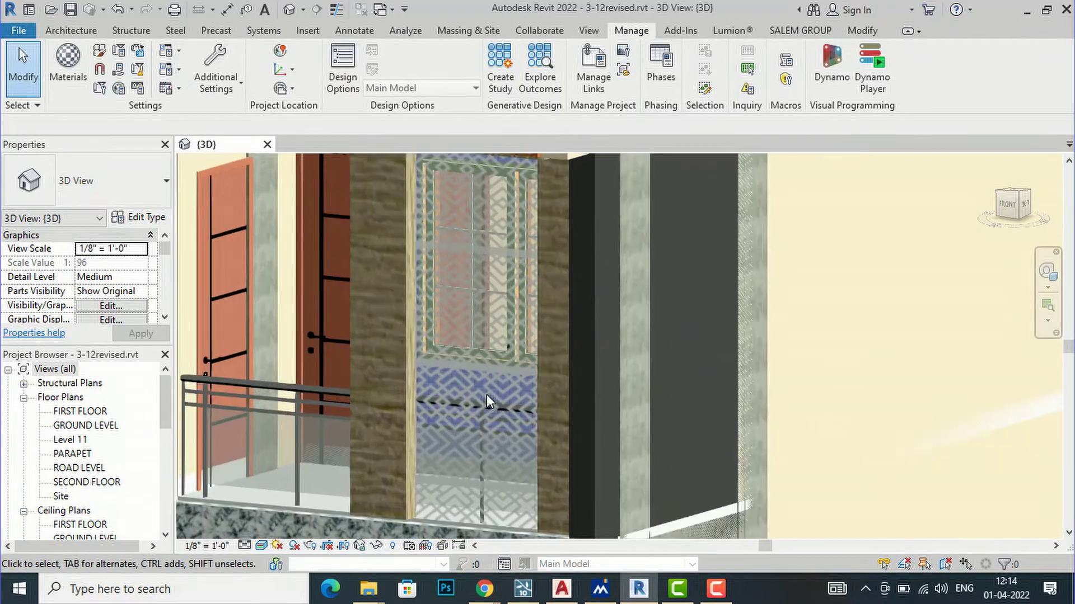
pyautogui.scroll(5, 486, 394)
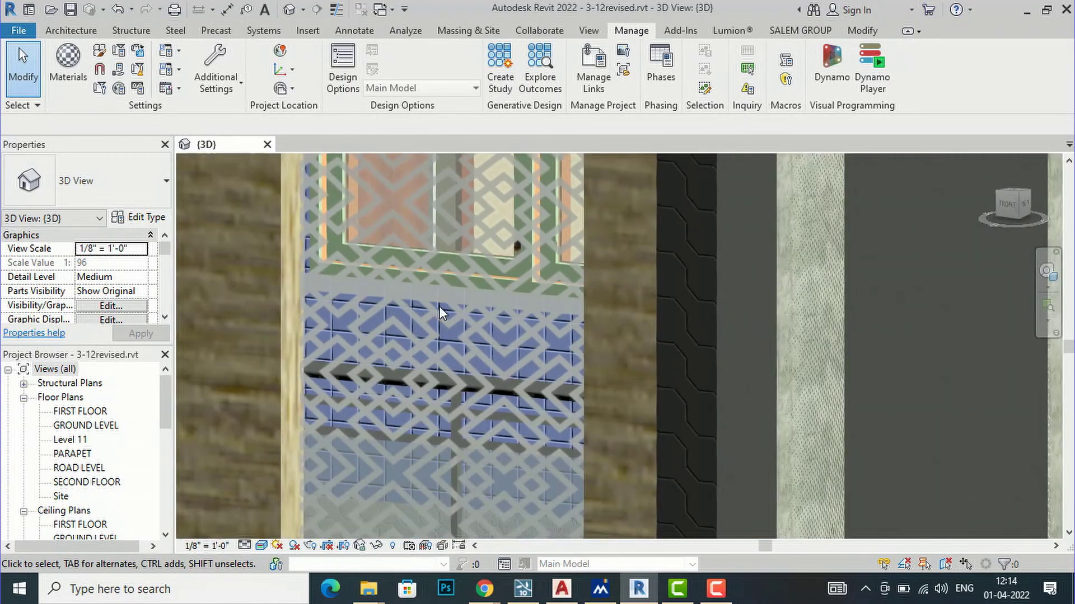
pyautogui.scroll(-5, 451, 405)
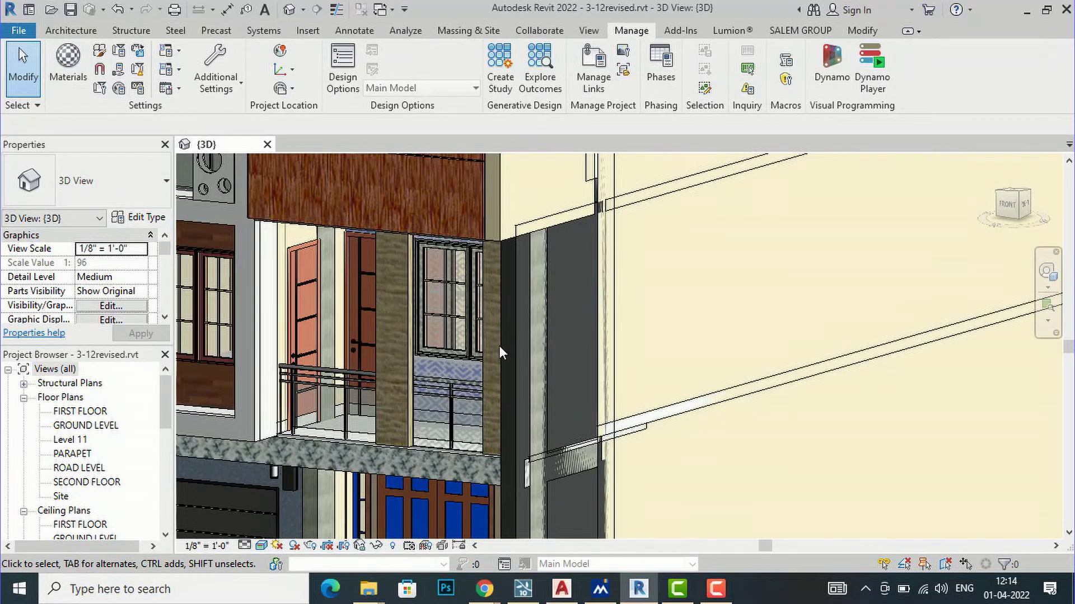
pyautogui.scroll(3, 475, 396)
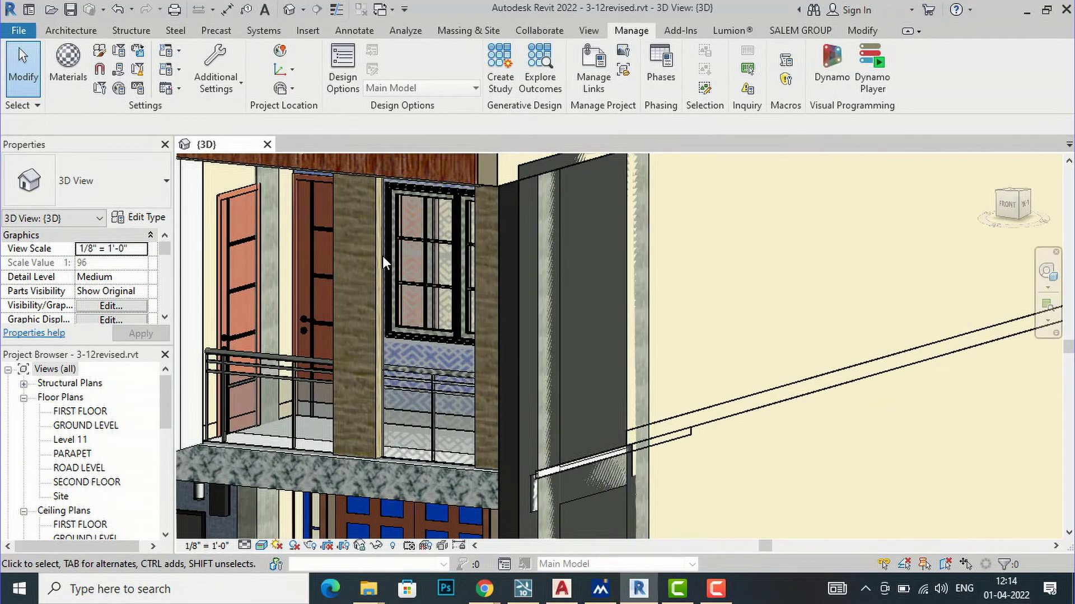
pyautogui.click(310, 548)
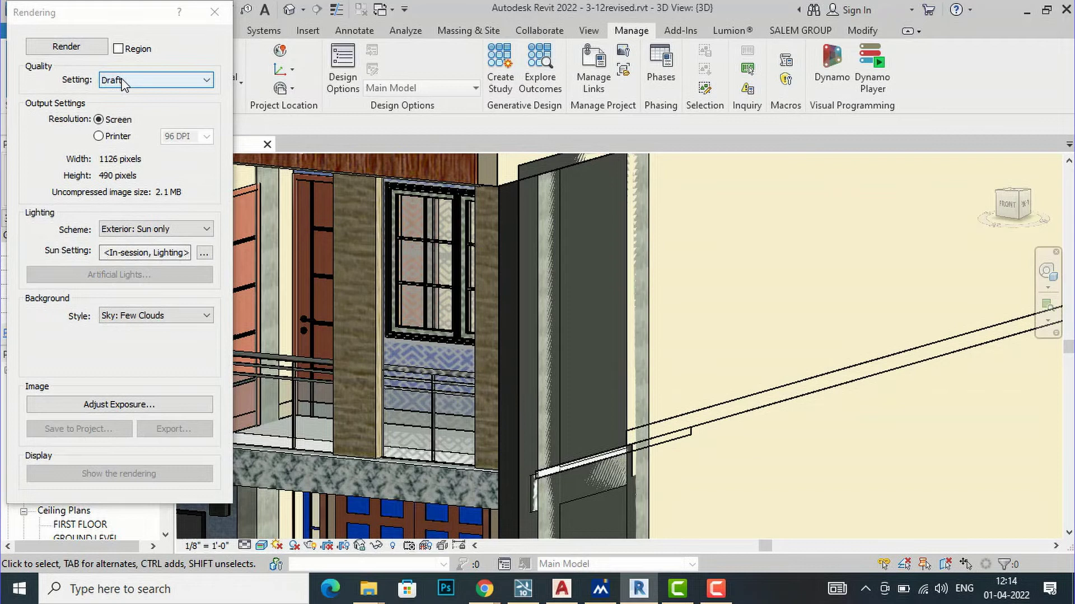
pyautogui.click(66, 48)
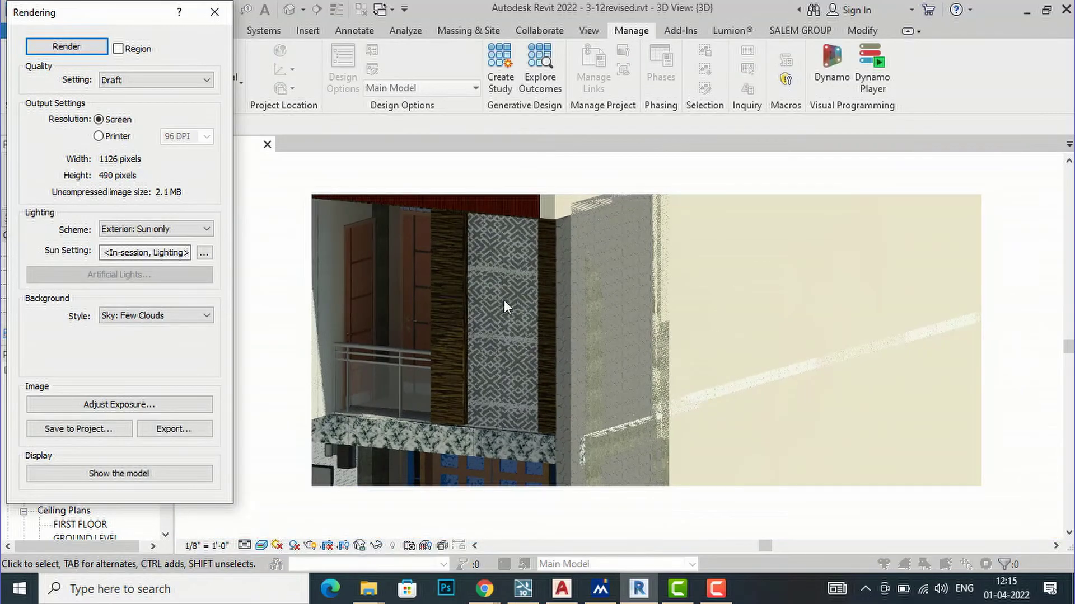
# - Examine the jaali panel in the rendered image from near and far, and close the rendering settings
pyautogui.scroll(5, 504, 297)
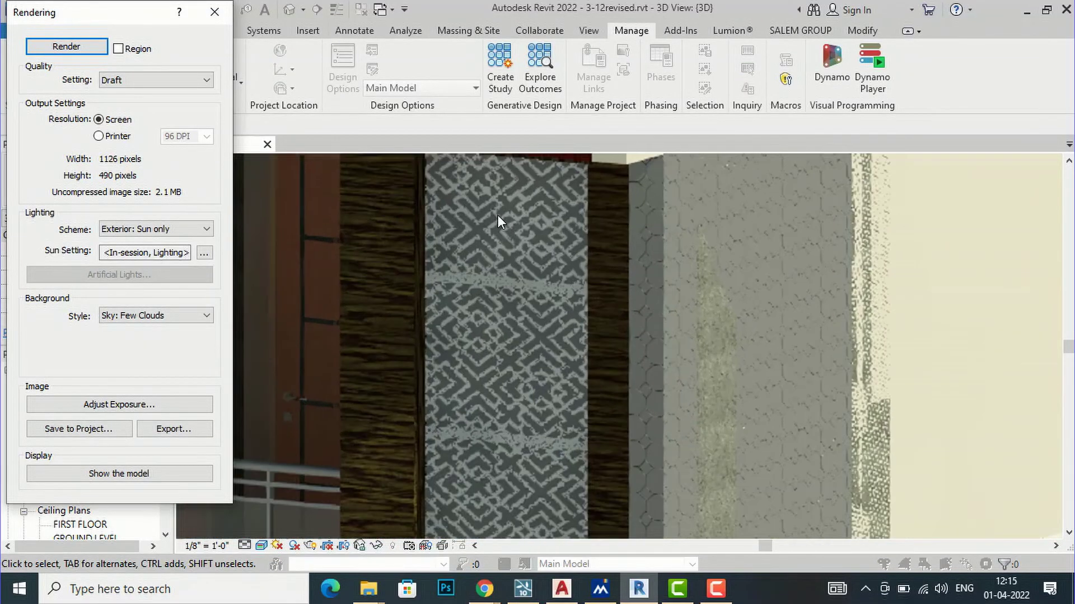
pyautogui.scroll(-5, 498, 203)
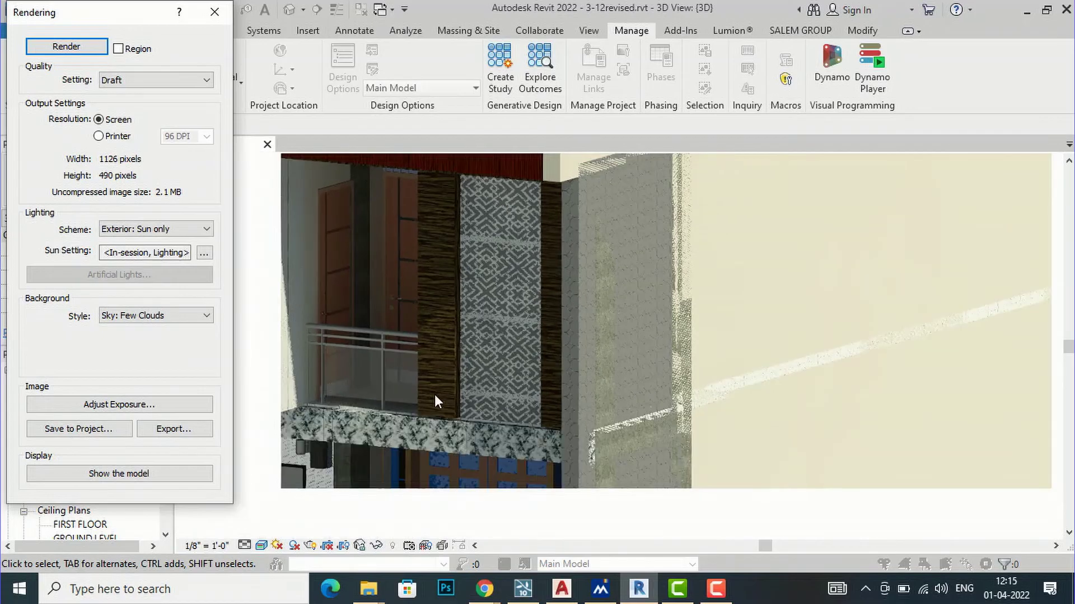
pyautogui.scroll(-2, 435, 395)
pyautogui.scroll(1, 531, 277)
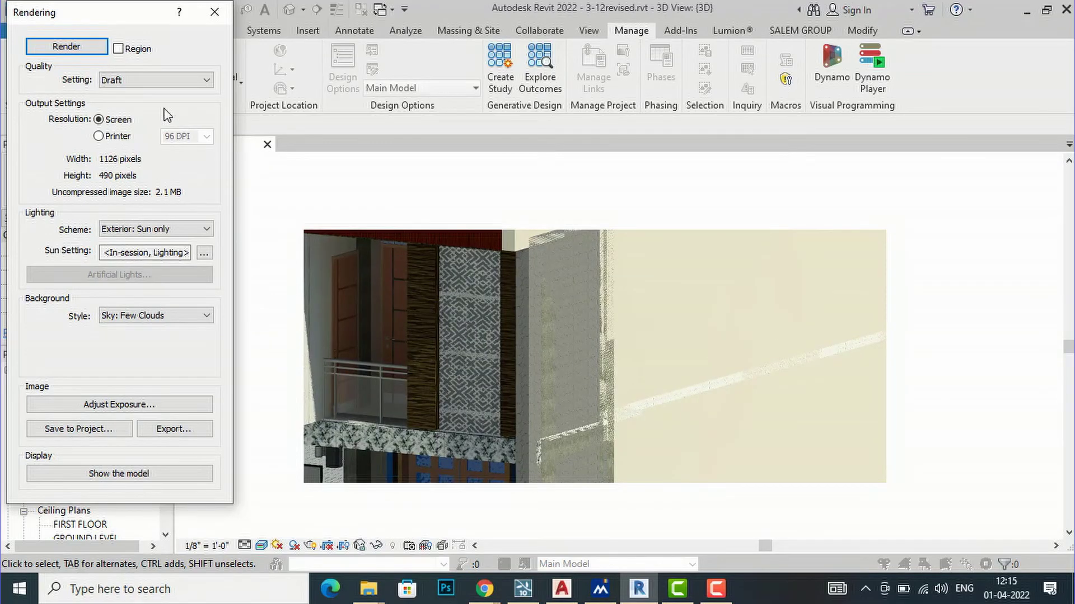
pyautogui.click(151, 86)
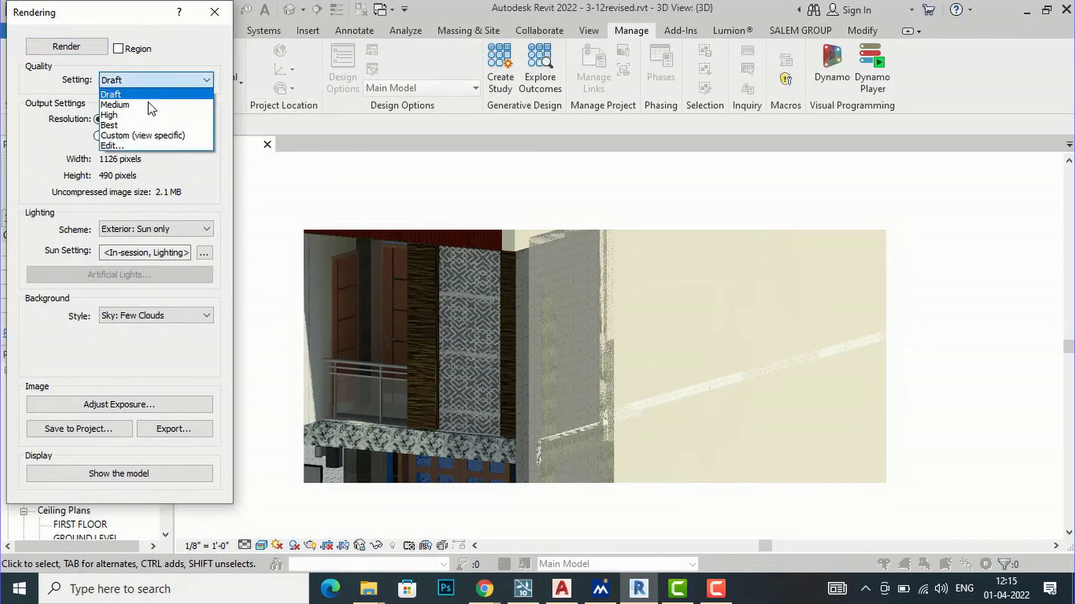
pyautogui.click(432, 190)
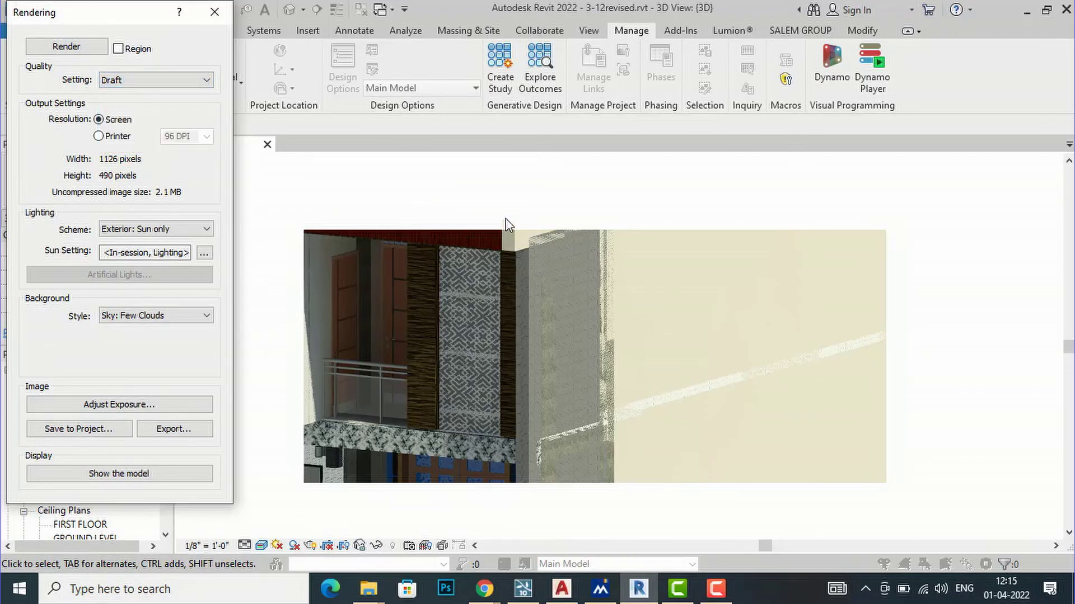
pyautogui.scroll(2, 459, 381)
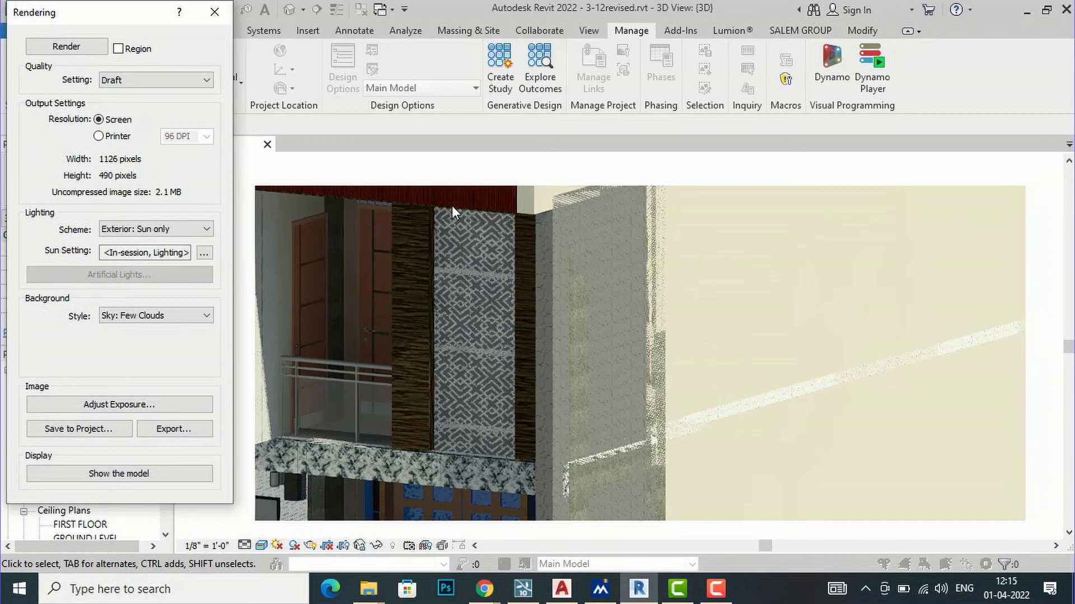
pyautogui.scroll(-2, 565, 306)
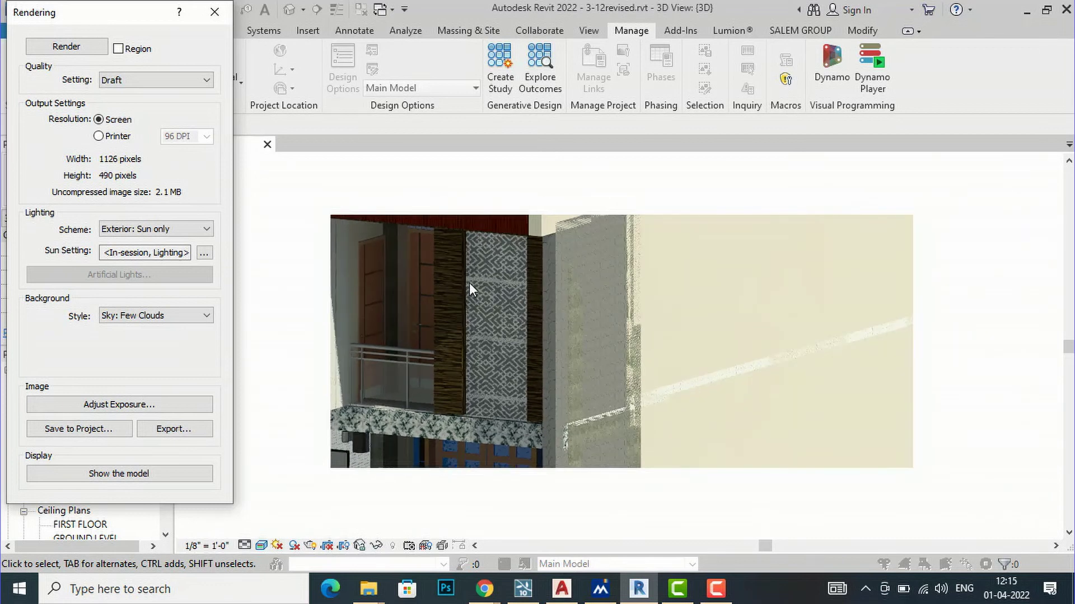
pyautogui.scroll(2, 471, 273)
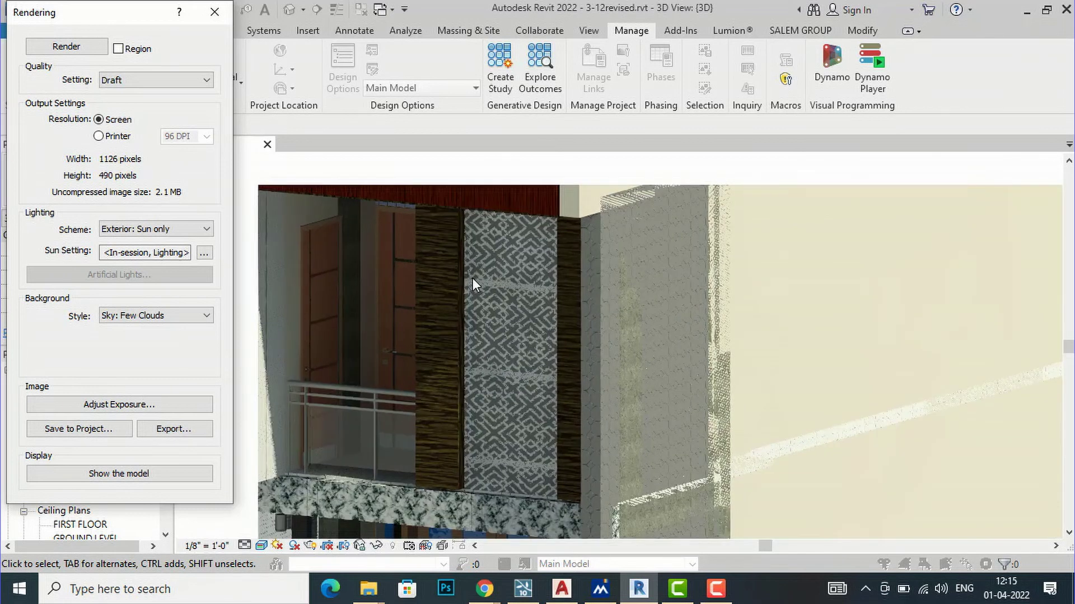
pyautogui.scroll(-2, 472, 278)
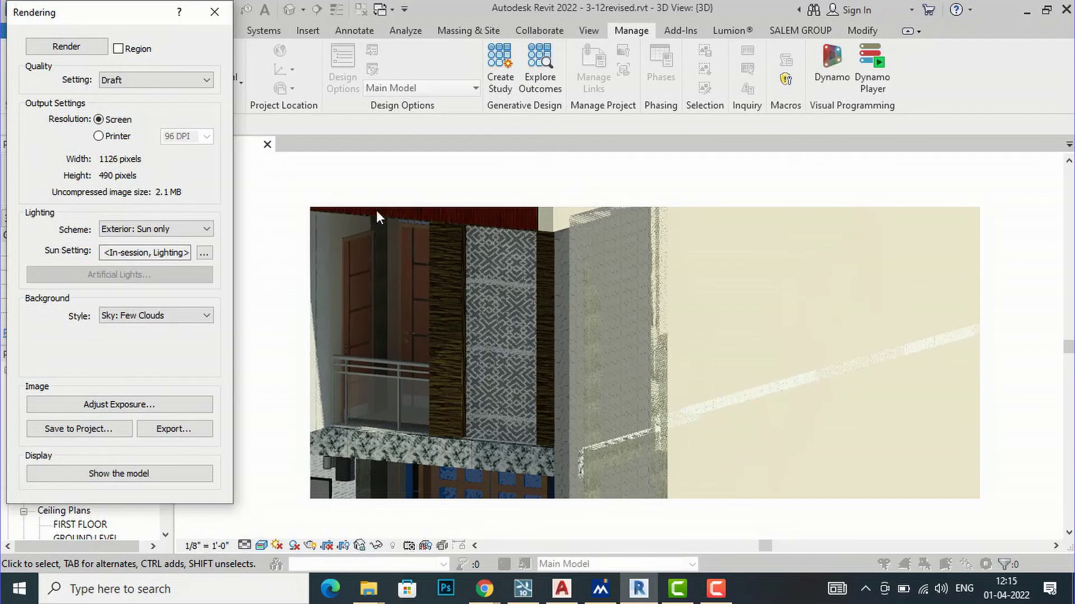
pyautogui.click(218, 18)
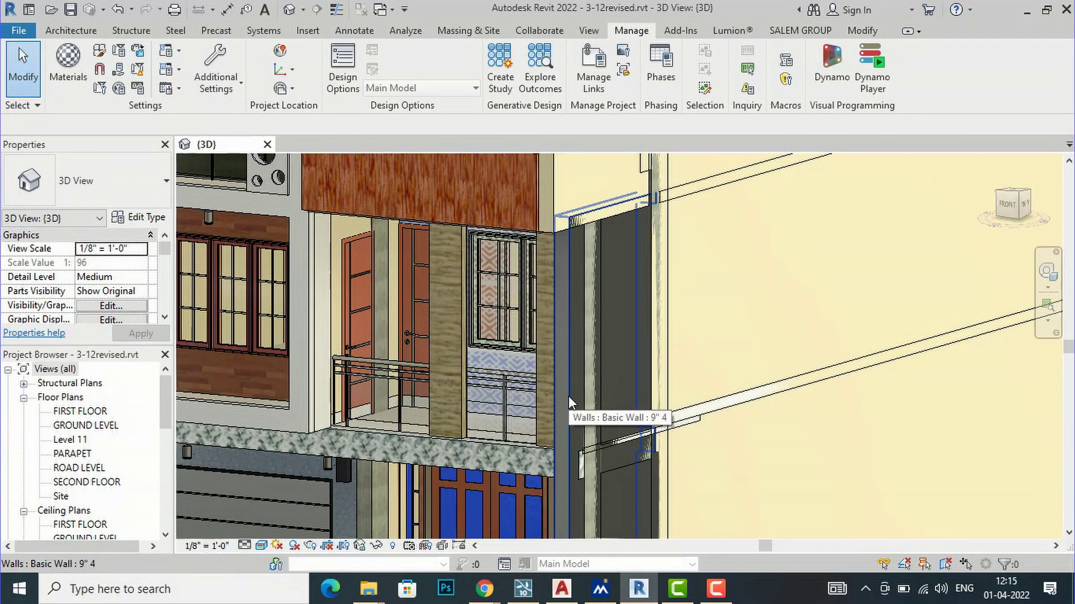
# - Review the jaali panel within the whole house's front elevation in the 3D model
pyautogui.keyDown('shift'); pyautogui.moveTo(568, 395); pyautogui.dragTo(593, 348, button='middle'); pyautogui.keyUp('shift')
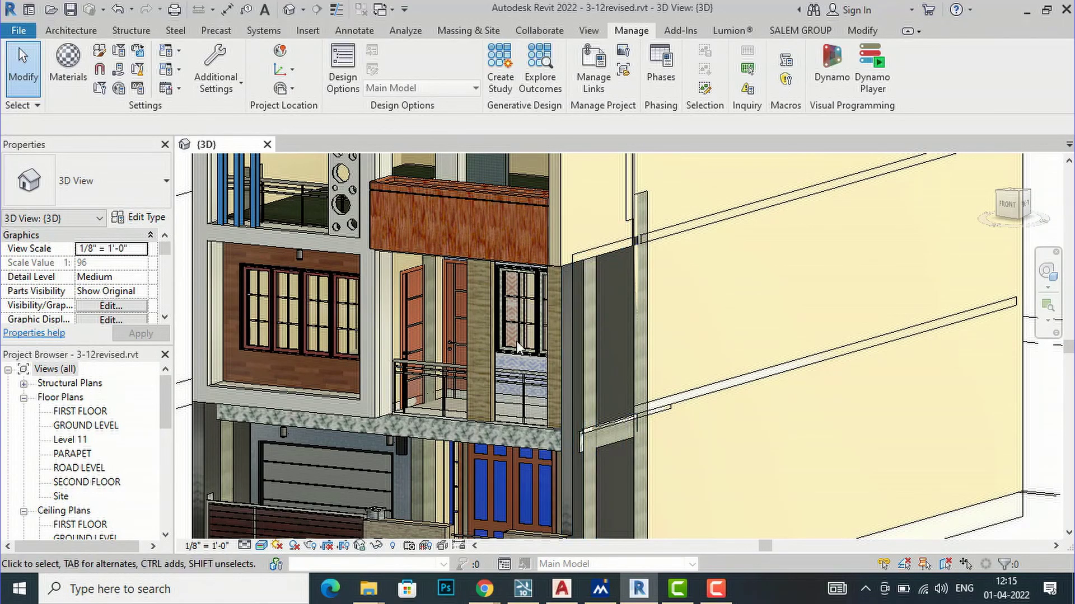
pyautogui.scroll(-4, 516, 341)
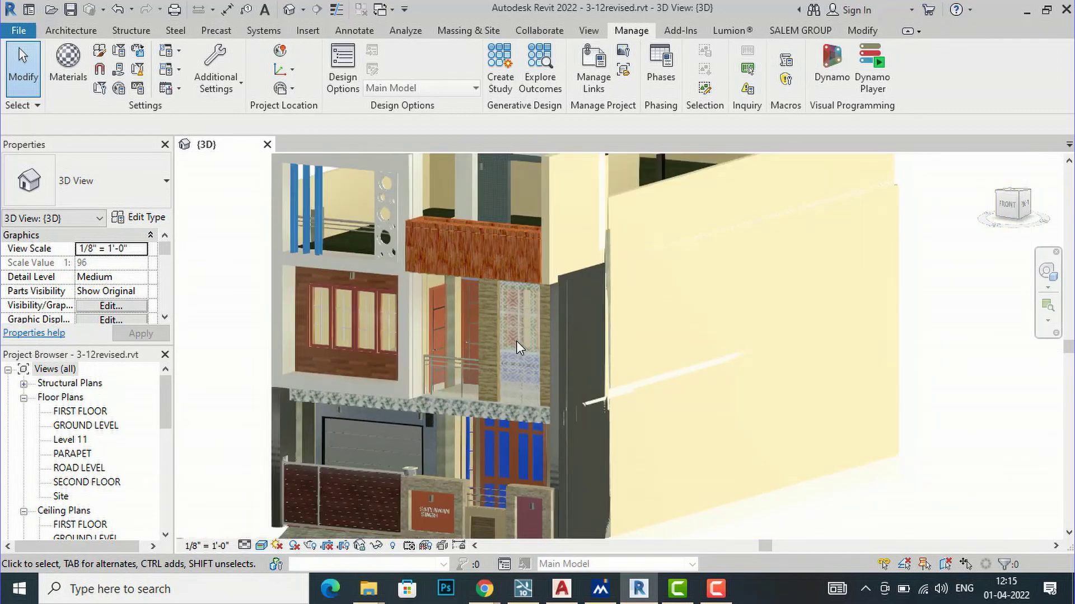
pyautogui.scroll(-3, 516, 340)
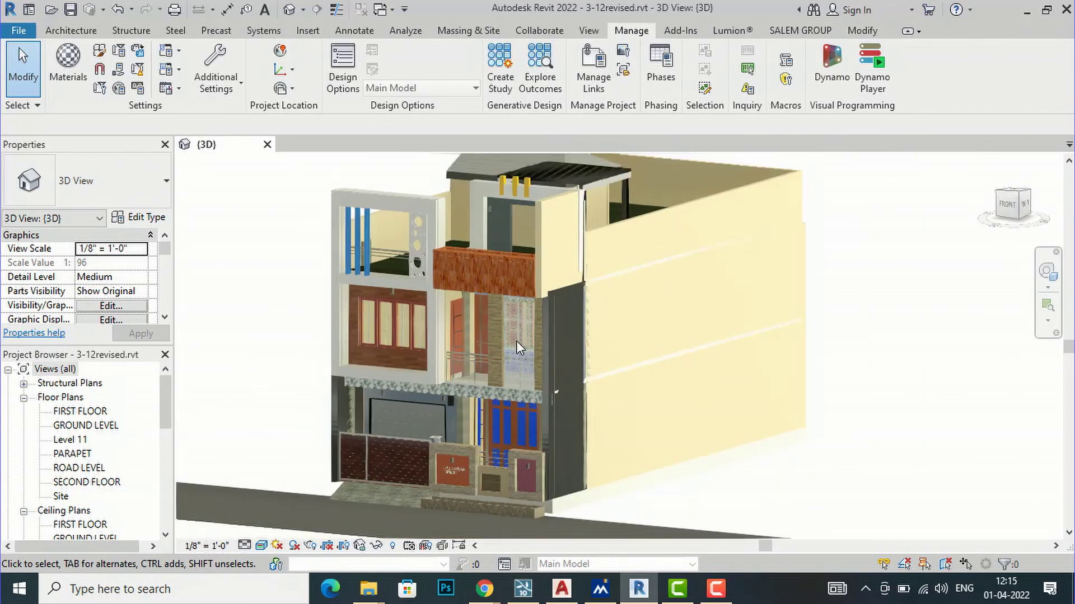